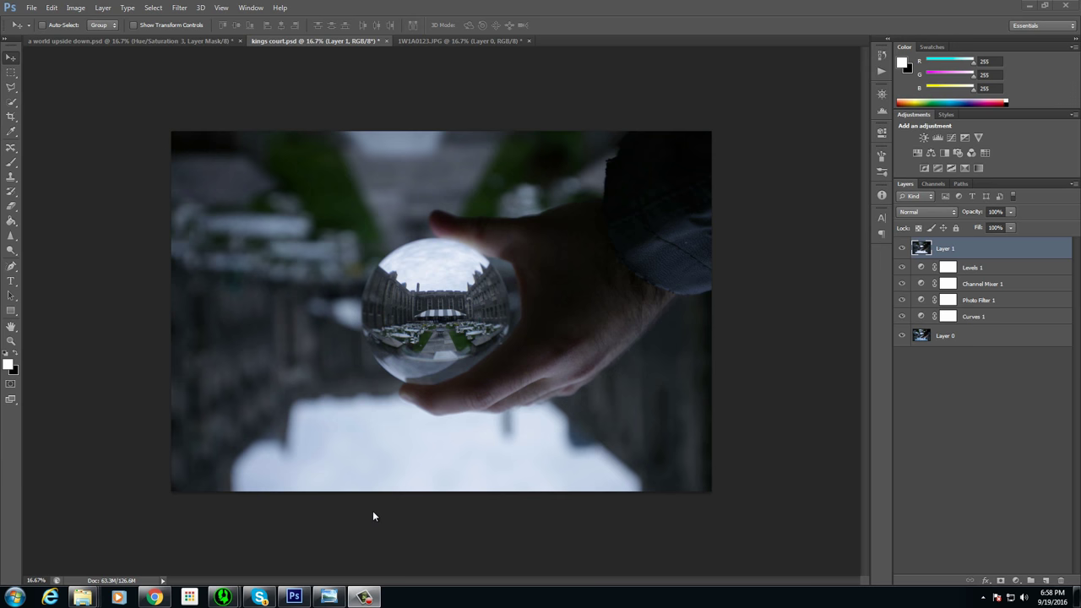
# - Compare Layer 1 on and off, then browse the way2ill_ Instagram profile and its city-street post
pyautogui.click(902, 249)
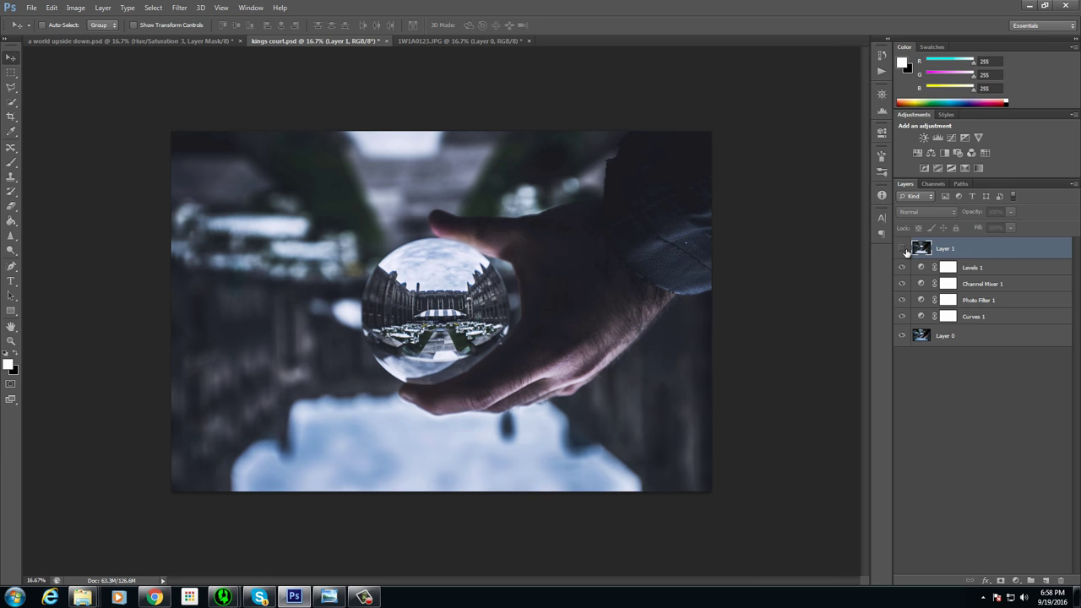
pyautogui.click(901, 249)
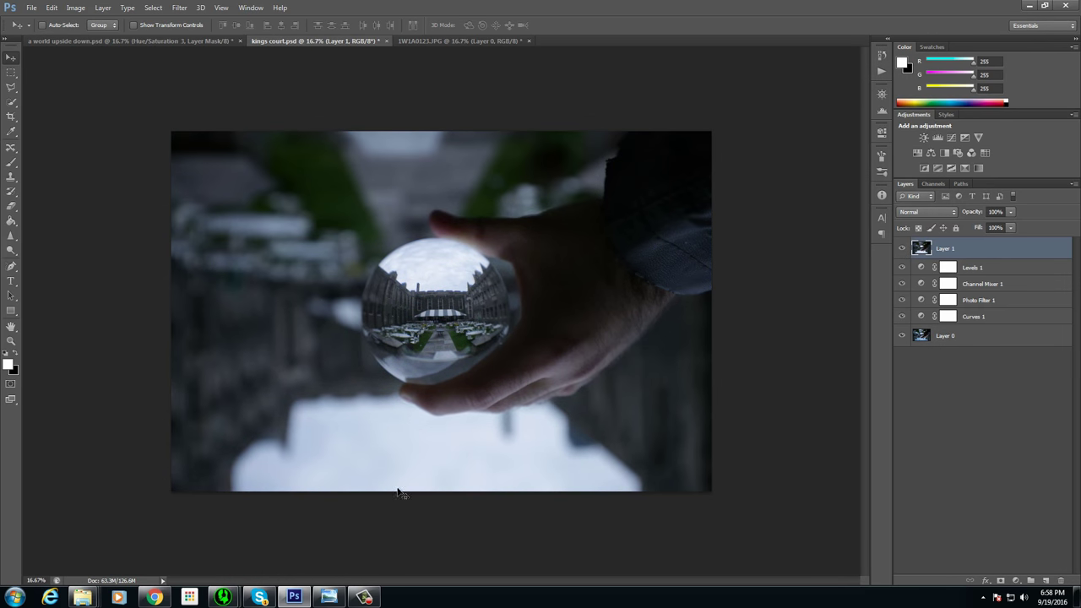
pyautogui.click(155, 598)
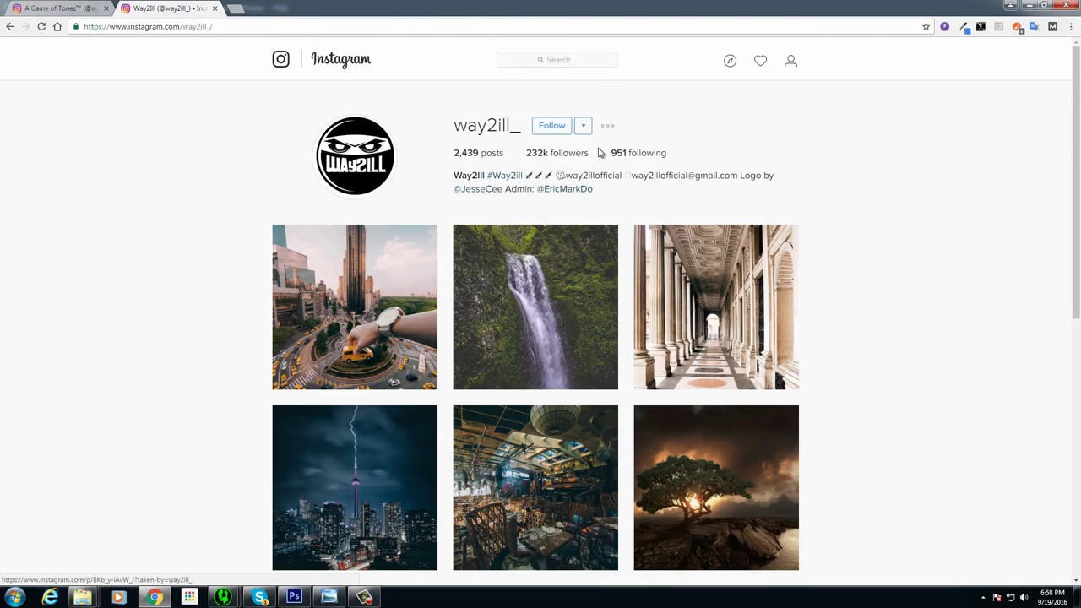
pyautogui.scroll(-4, 803, 454)
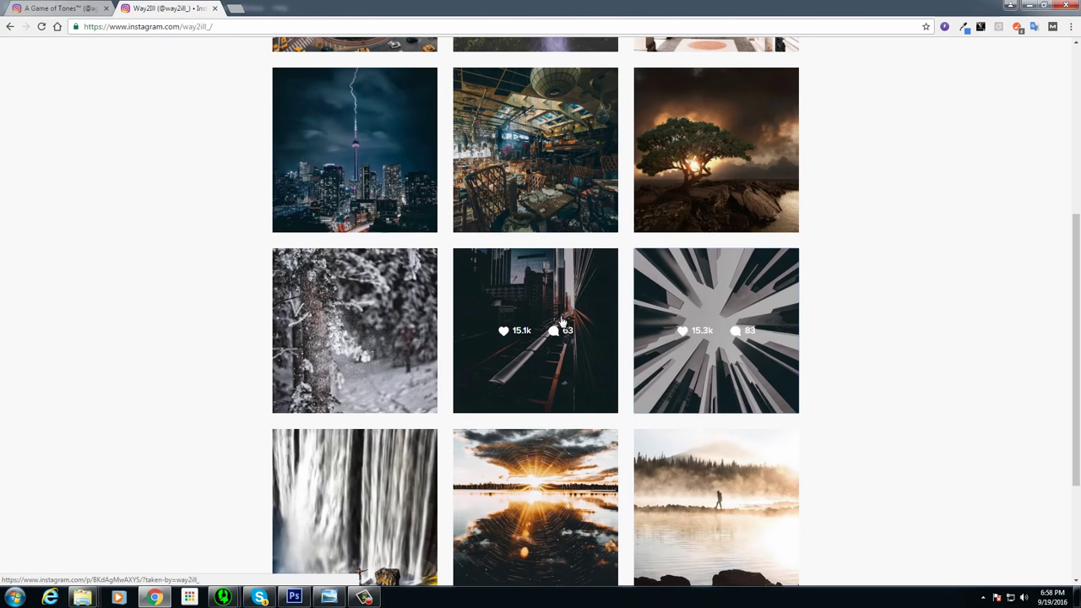
pyautogui.click(549, 324)
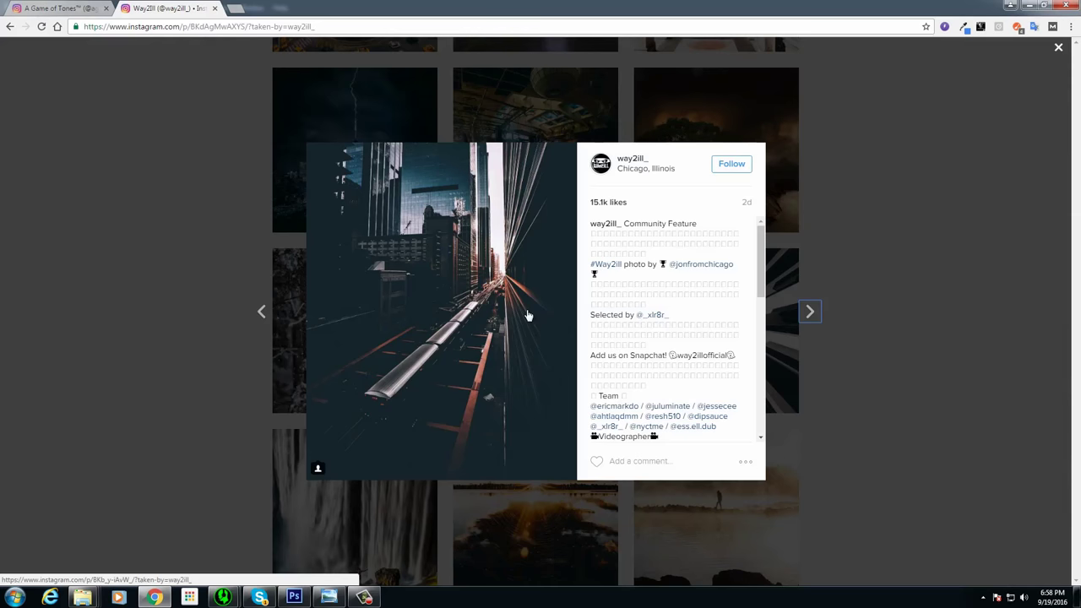
pyautogui.click(199, 292)
pyautogui.scroll(-3, 363, 338)
pyautogui.scroll(4, 439, 367)
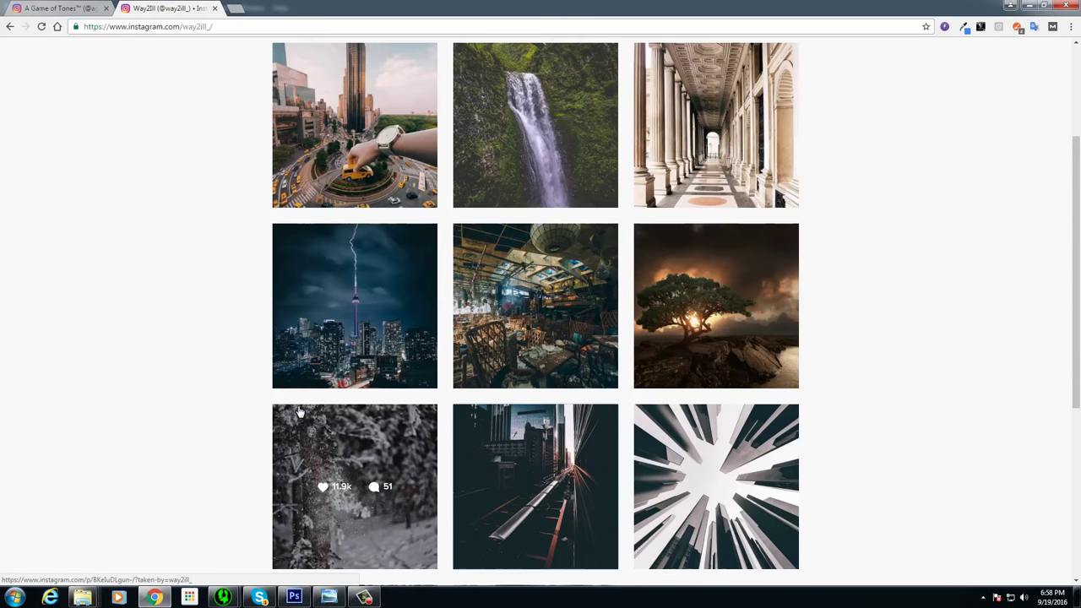
# - Browse the A Game of Tones profile, viewing its moody lake post enlarged
pyautogui.click(74, 7)
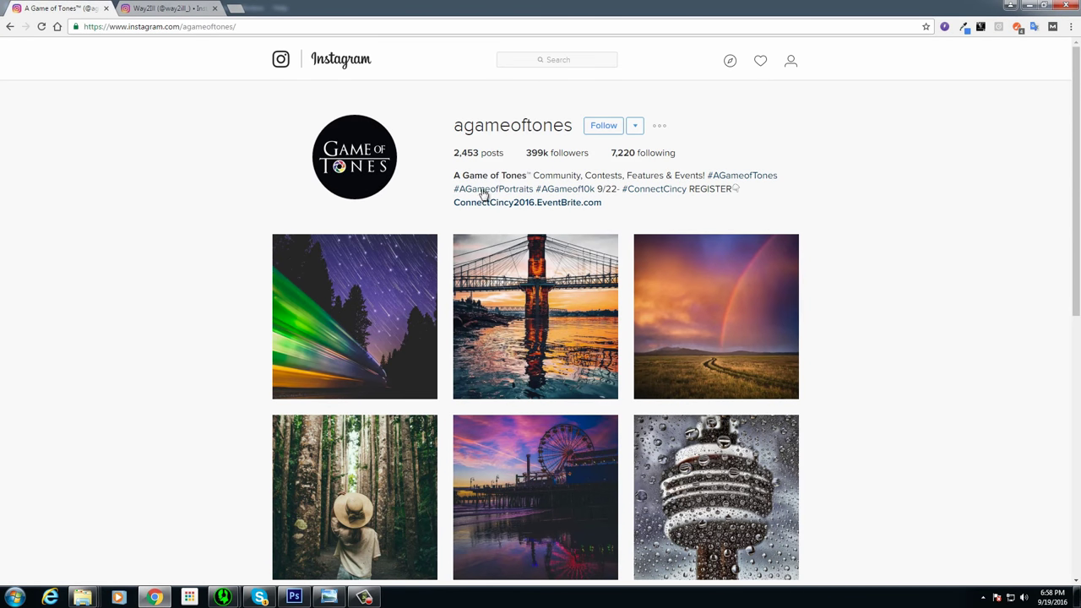
pyautogui.scroll(-2, 664, 458)
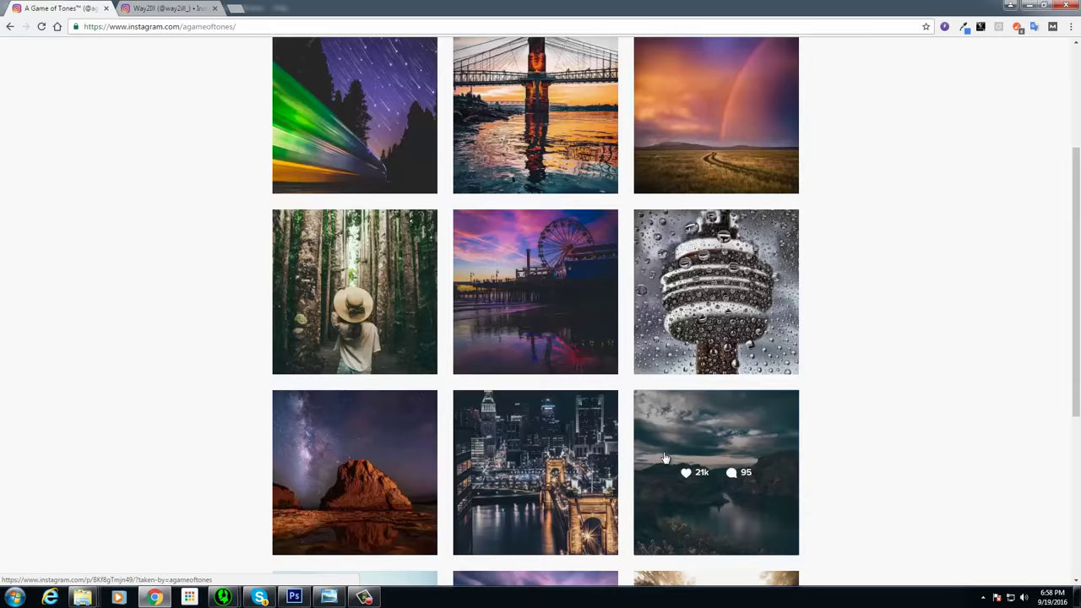
pyautogui.scroll(-1, 664, 458)
pyautogui.click(665, 458)
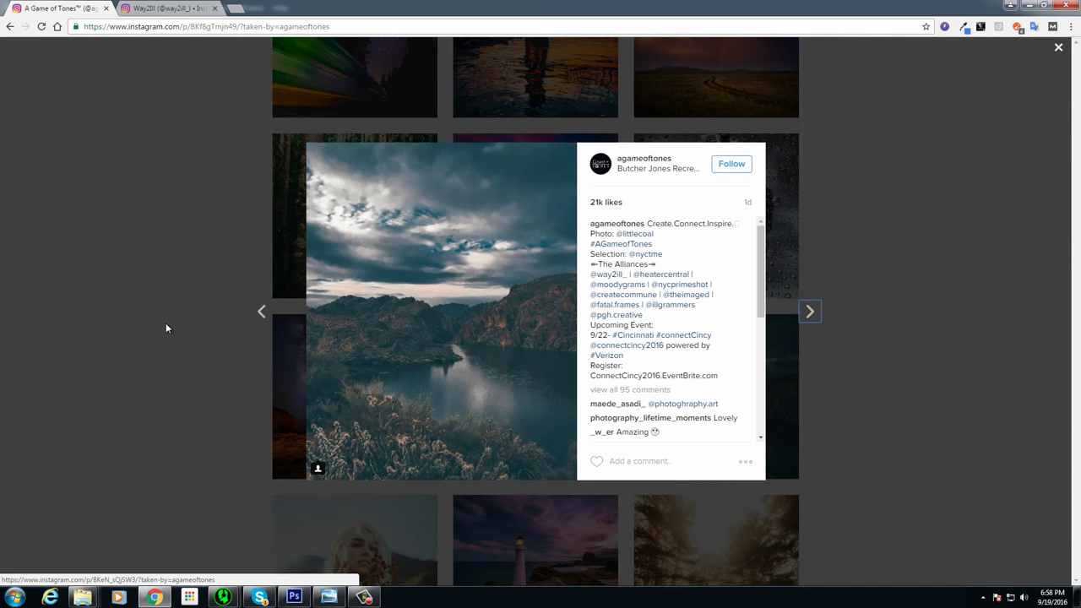
pyautogui.click(125, 321)
pyautogui.scroll(-2, 191, 381)
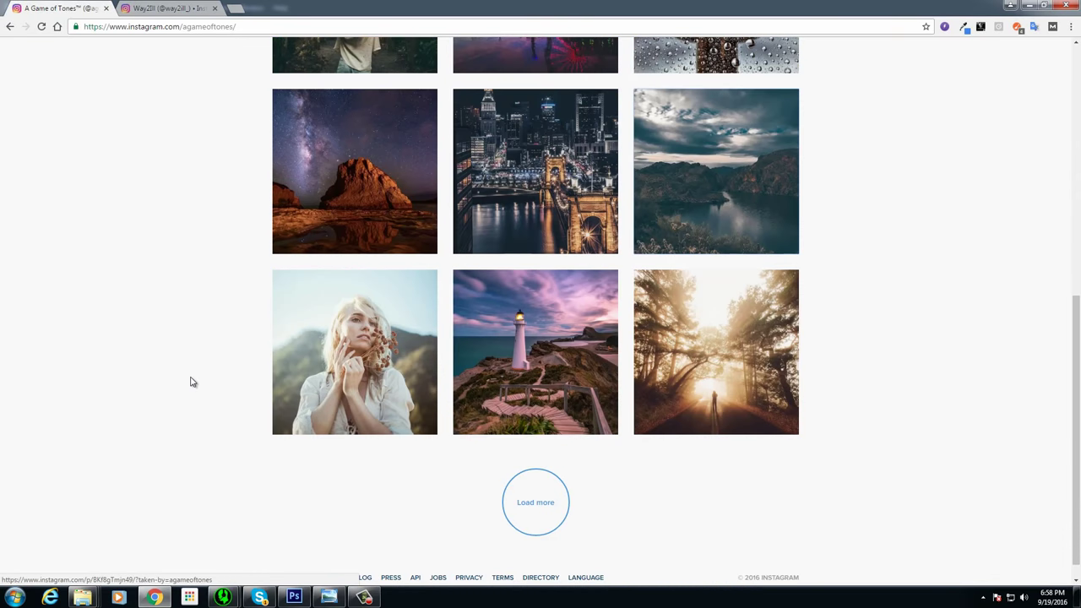
pyautogui.scroll(5, 199, 360)
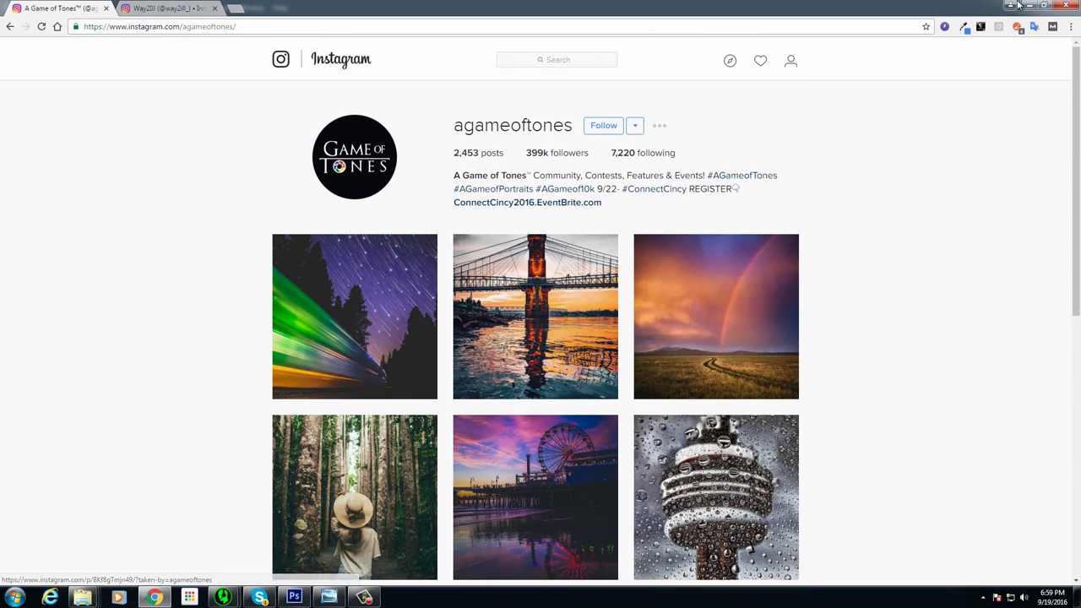
# - Minimize Chrome and toggle Layer 1 off and on to compare the graded image
pyautogui.click(1030, 7)
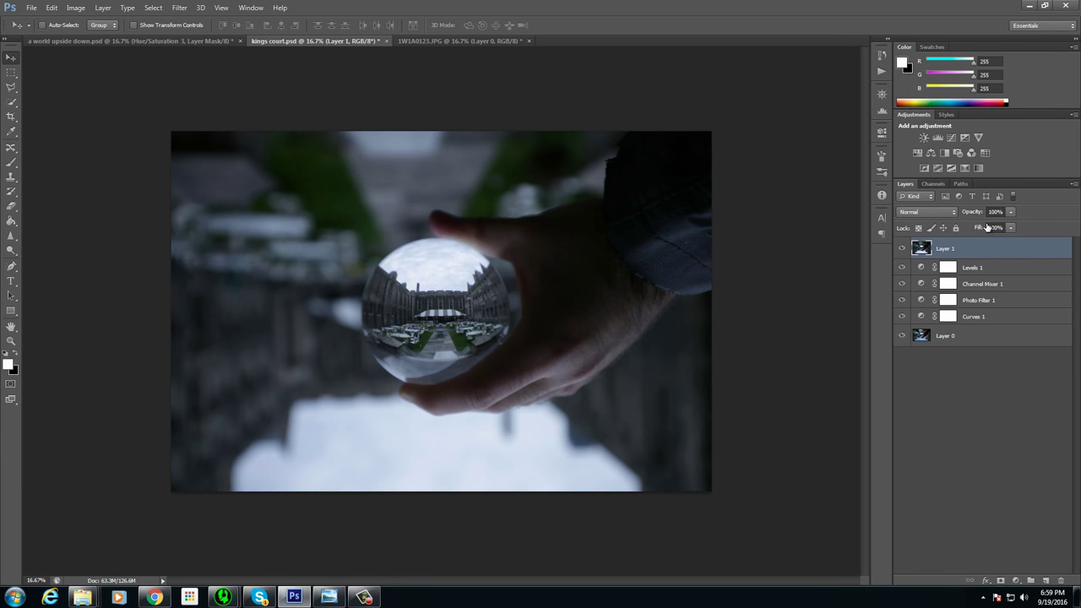
pyautogui.click(902, 249)
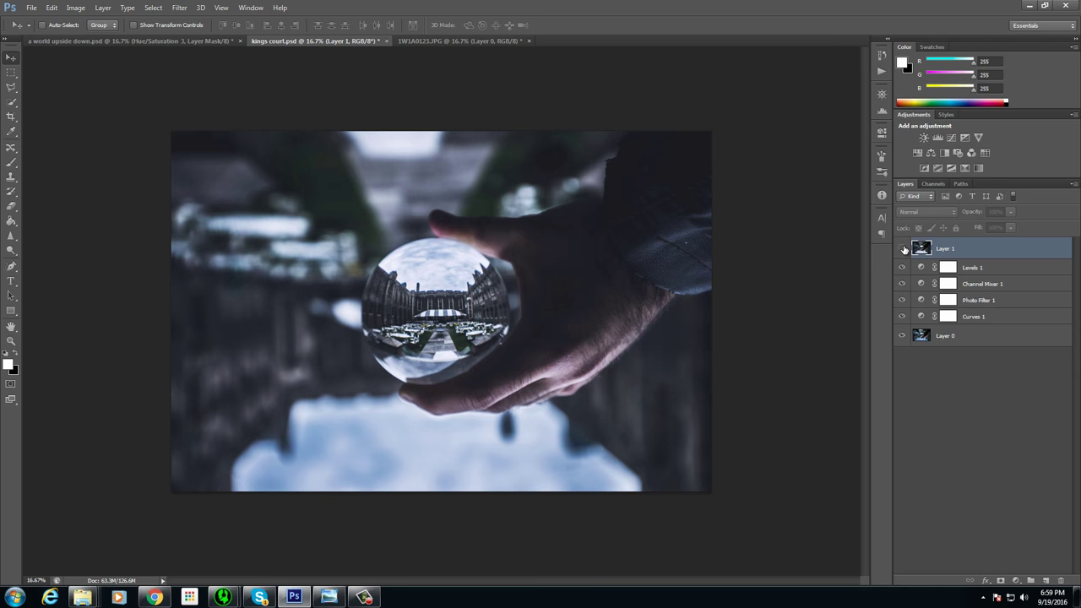
pyautogui.click(902, 248)
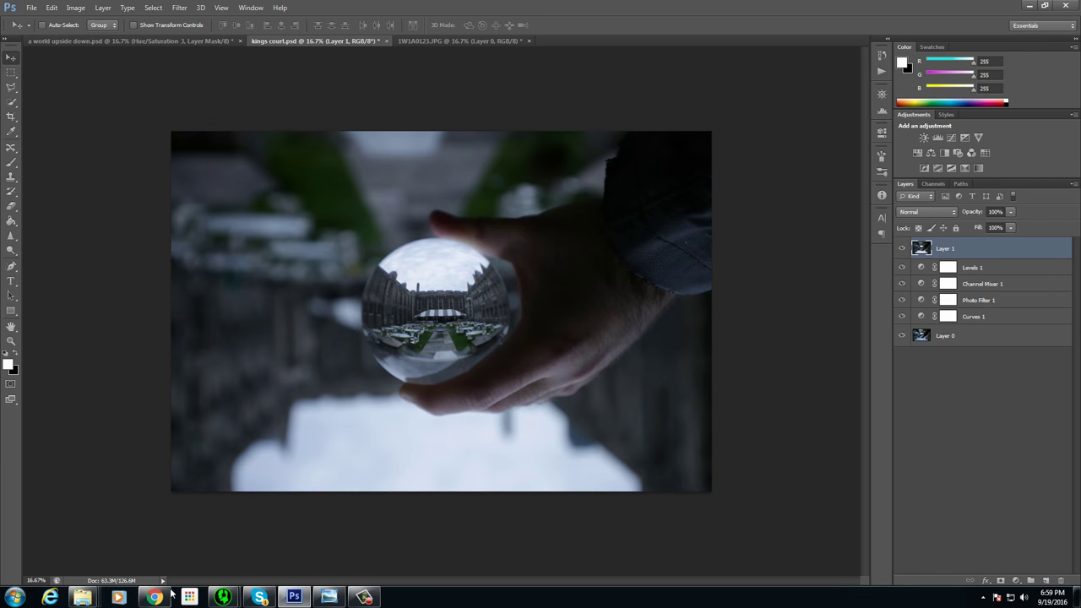
# - Open the raw file 1W1A0123.CR2 from the camera card folder in Explorer
pyautogui.click(88, 601)
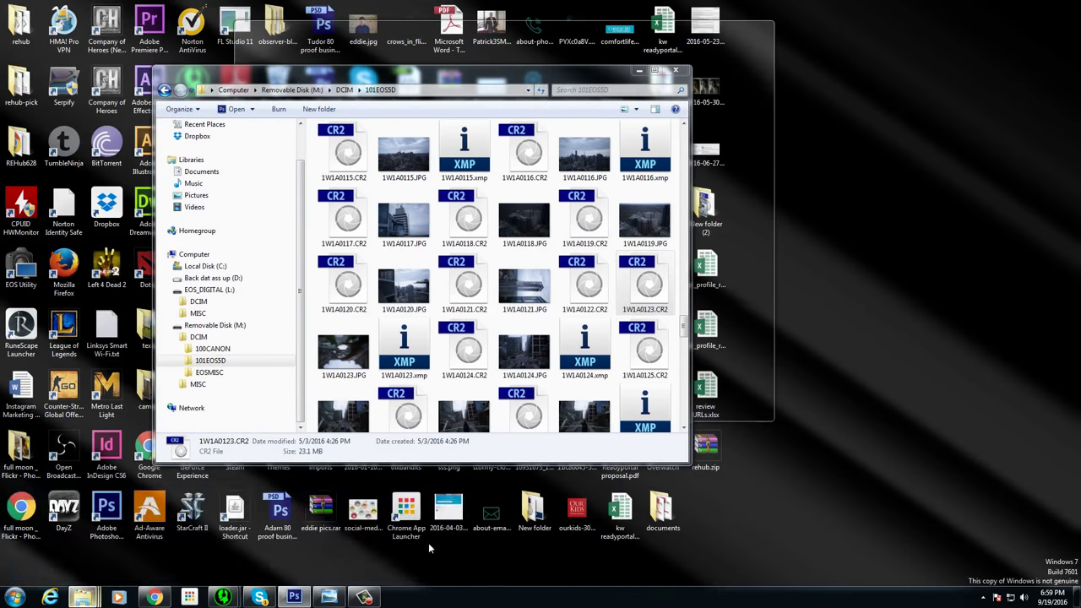
pyautogui.click(428, 542)
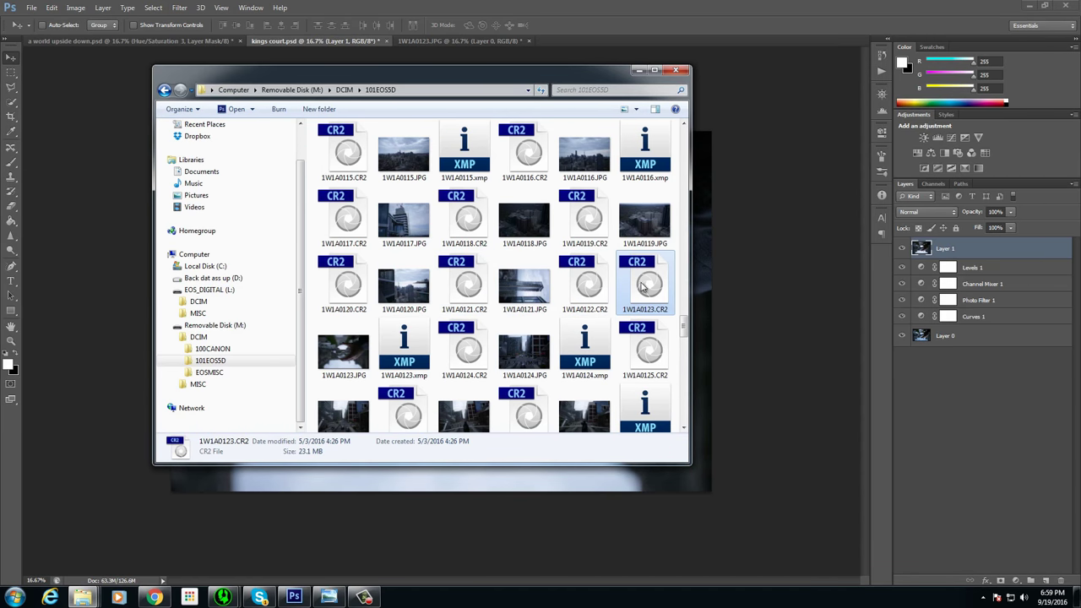
pyautogui.hotkey('alt', 'Tab')
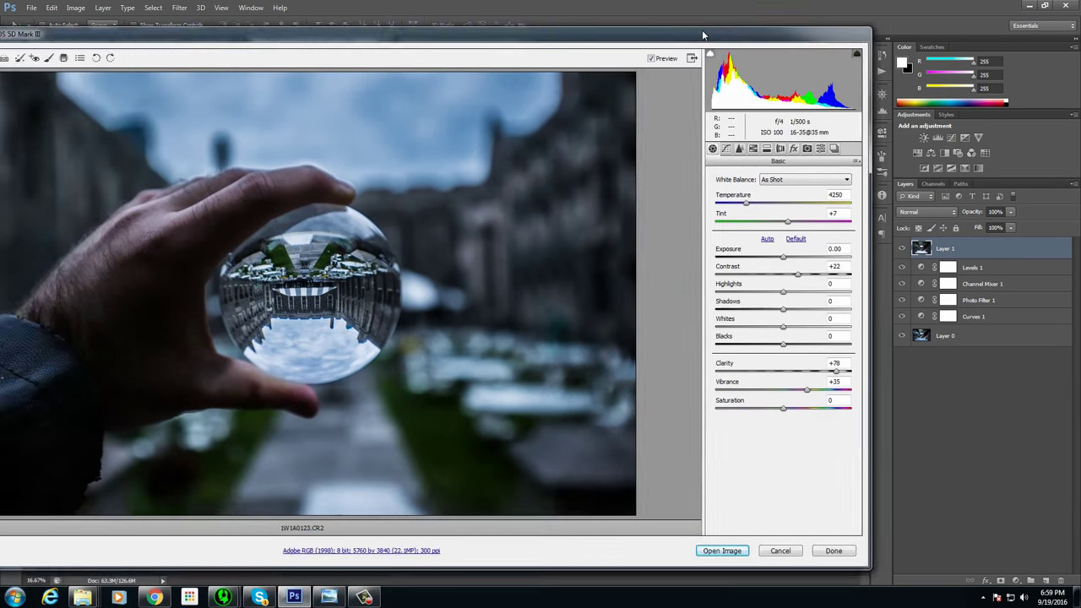
# - Set Contrast, Clarity and Vibrance to 0 in Camera Raw's Basic panel
pyautogui.moveTo(716, 56); pyautogui.dragTo(773, 13)
pyautogui.click(891, 240)
pyautogui.write('0')
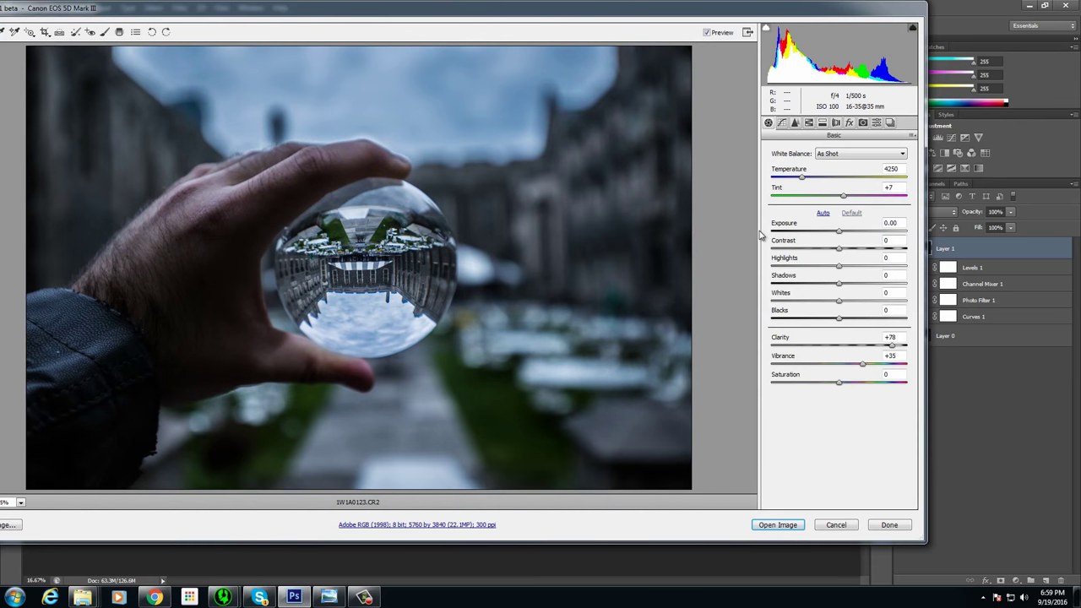
pyautogui.click(891, 337)
pyautogui.write('0')
pyautogui.click(890, 356)
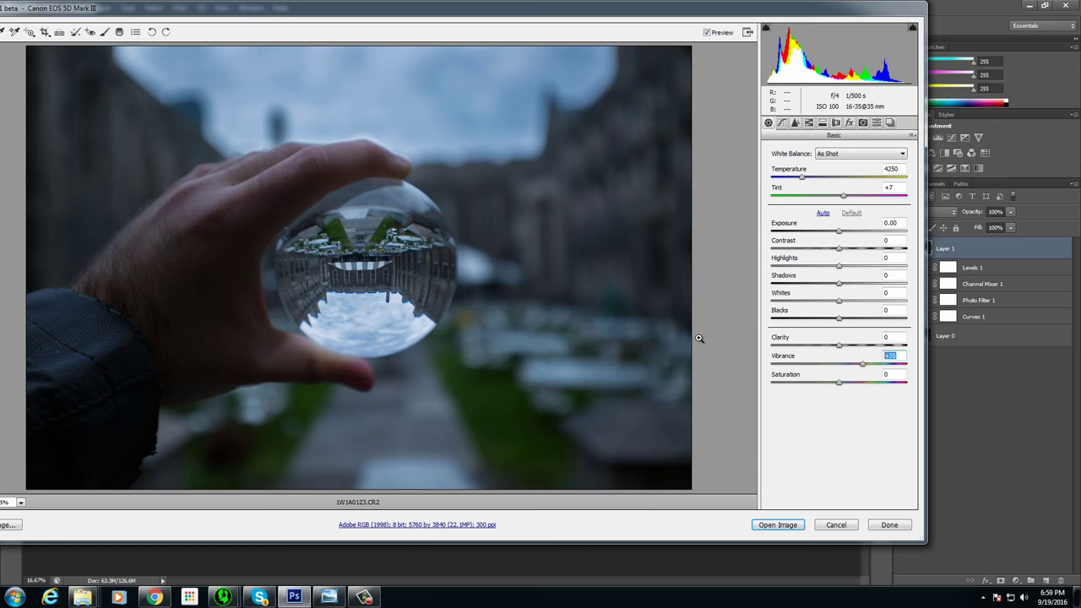
pyautogui.write('0')
pyautogui.moveTo(661, 12); pyautogui.dragTo(741, 20)
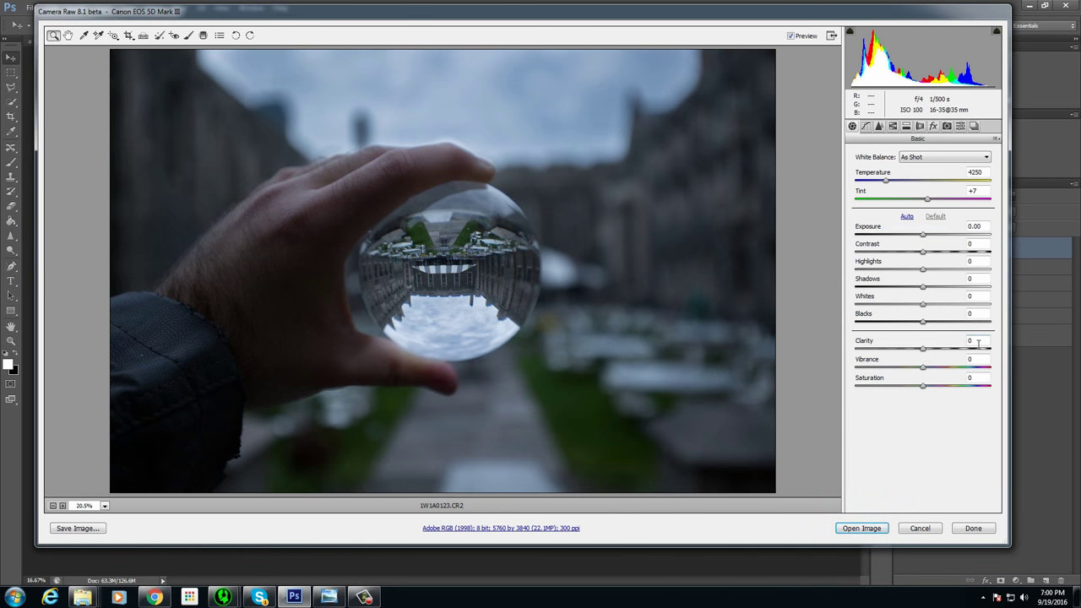
# - Raise Clarity to +75 and Vibrance to +35 in the Basic panel
pyautogui.moveTo(923, 349); pyautogui.dragTo(976, 352)
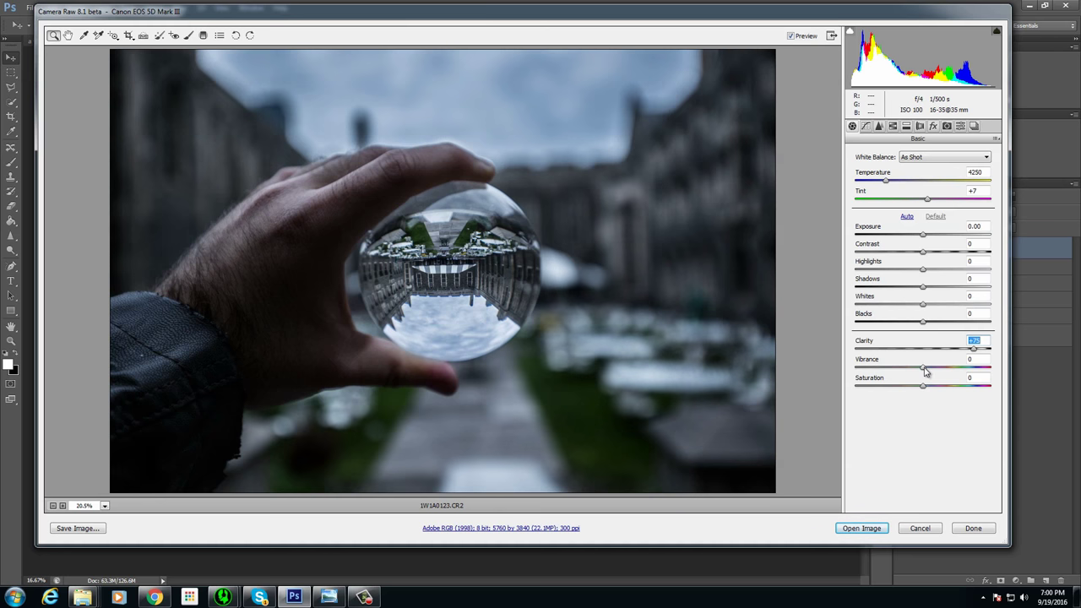
pyautogui.moveTo(923, 368); pyautogui.dragTo(943, 373)
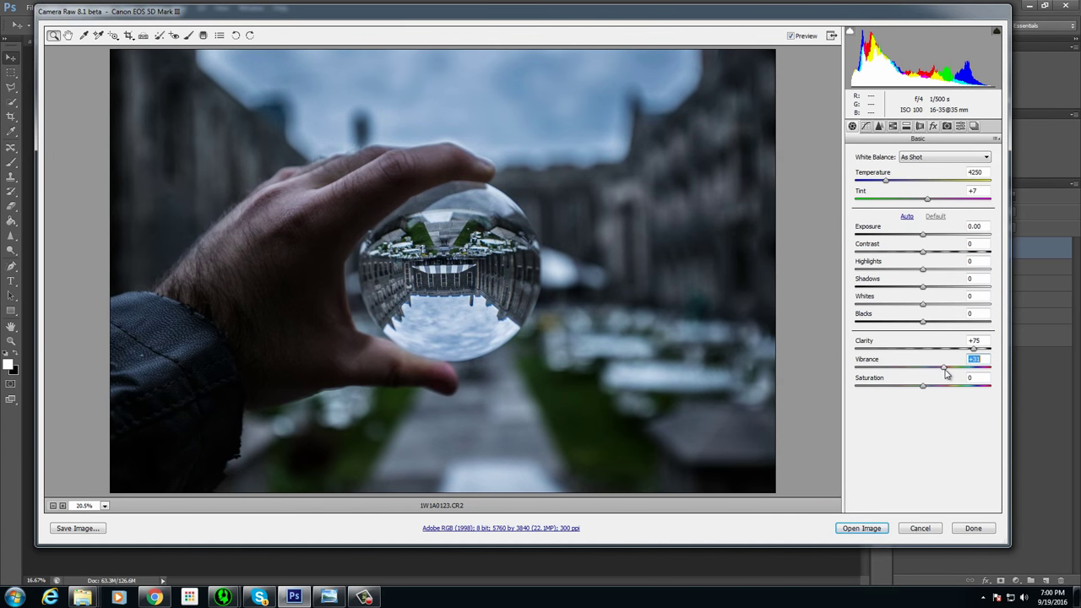
pyautogui.moveTo(947, 374); pyautogui.dragTo(950, 375)
# - Raise Contrast to +22 and switch to the Adjustment Brush tool
pyautogui.moveTo(924, 256); pyautogui.dragTo(939, 258)
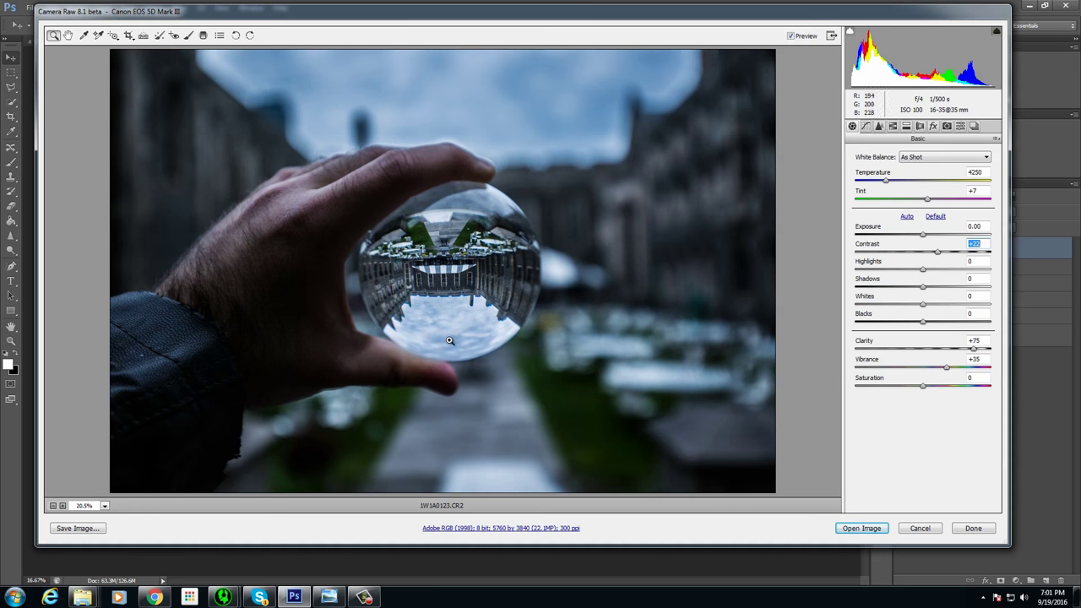
pyautogui.click(190, 36)
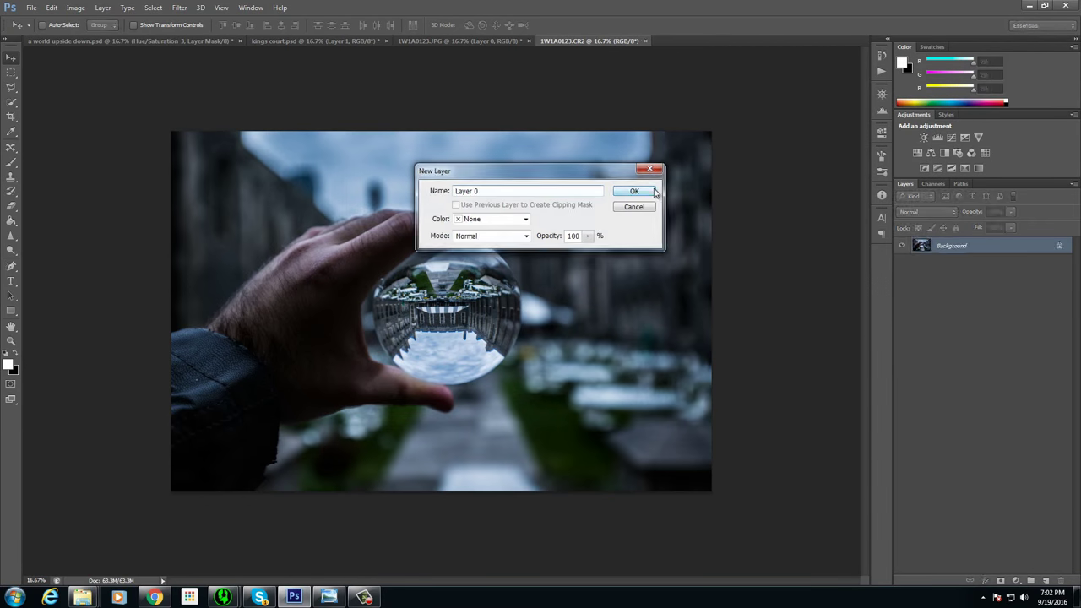
# - Convert the background to Layer 0 and rotate it 180° with Free Transform
pyautogui.press('Return')
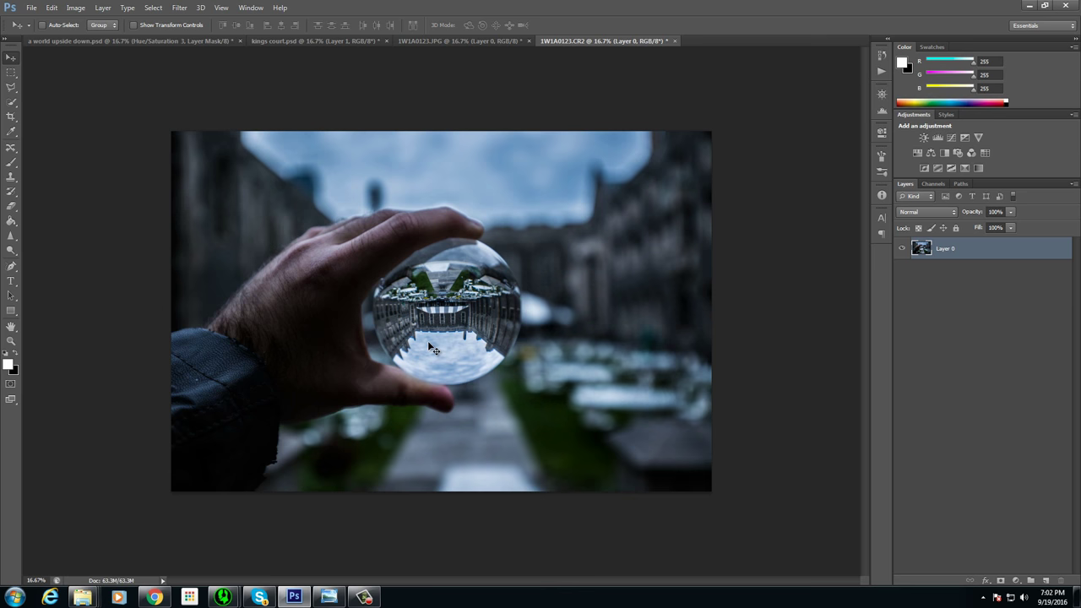
pyautogui.hotkey('ctrl', 't')
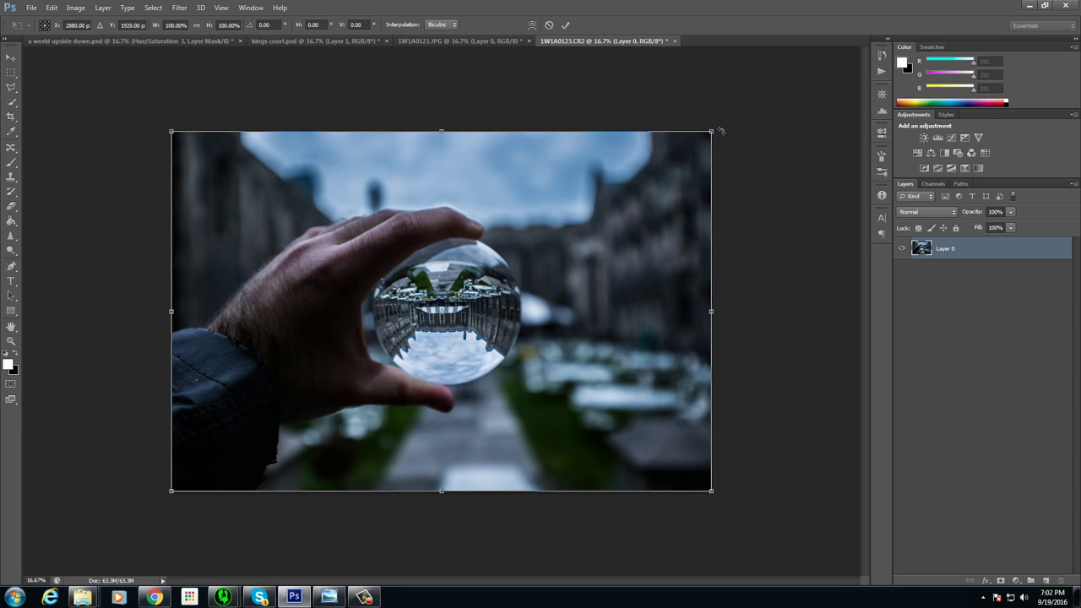
pyautogui.moveTo(721, 132); pyautogui.dragTo(328, 365)
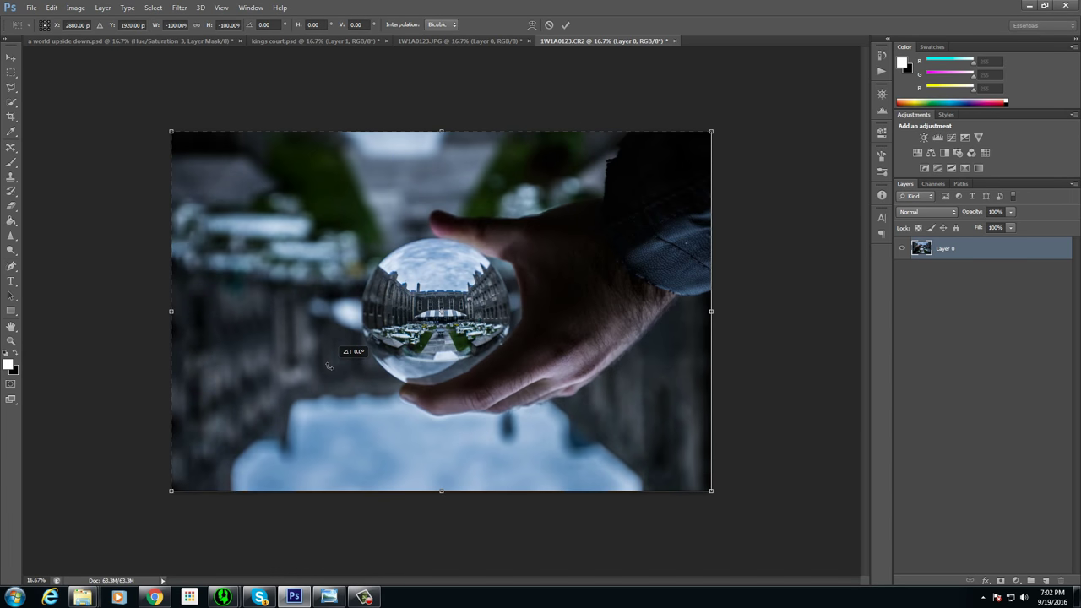
pyautogui.click(13, 57)
pyautogui.press('Return')
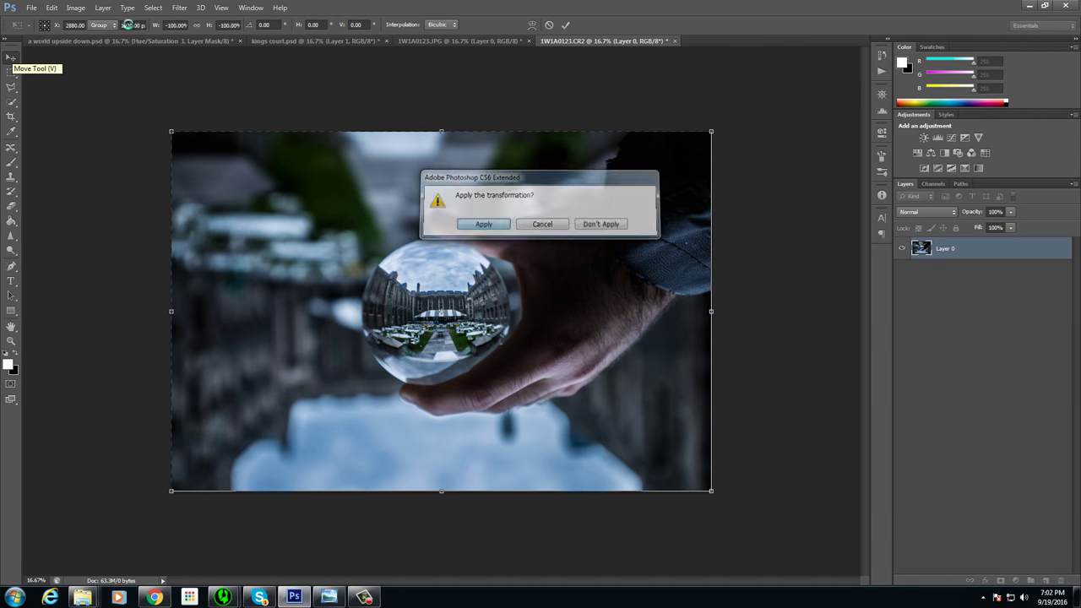
# - Flip Layer 0 vertically with Edit > Transform > Flip Vertical
pyautogui.click(53, 9)
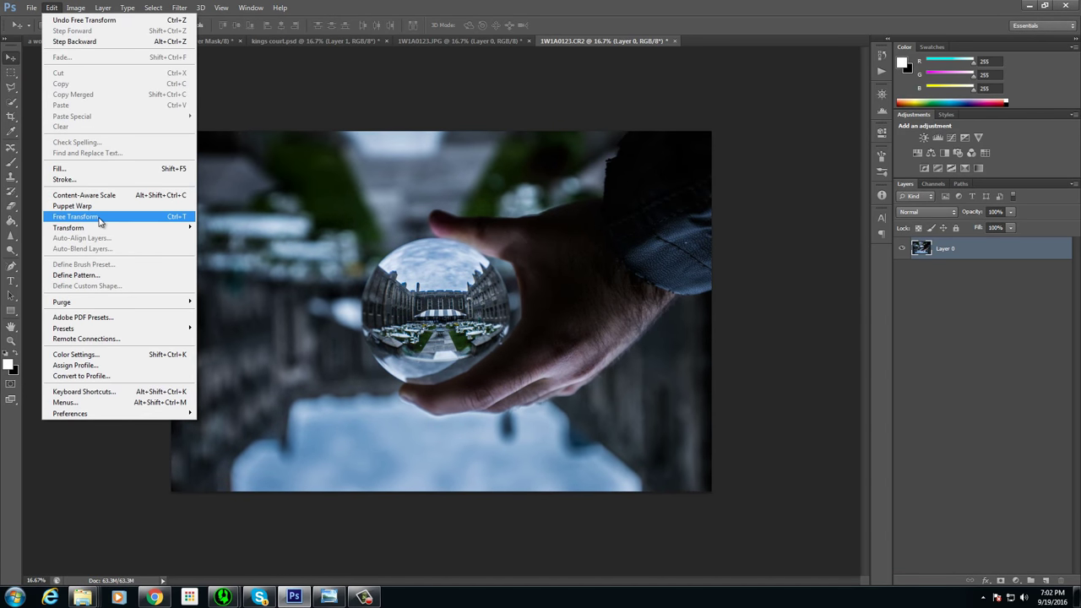
pyautogui.moveTo(99, 230)
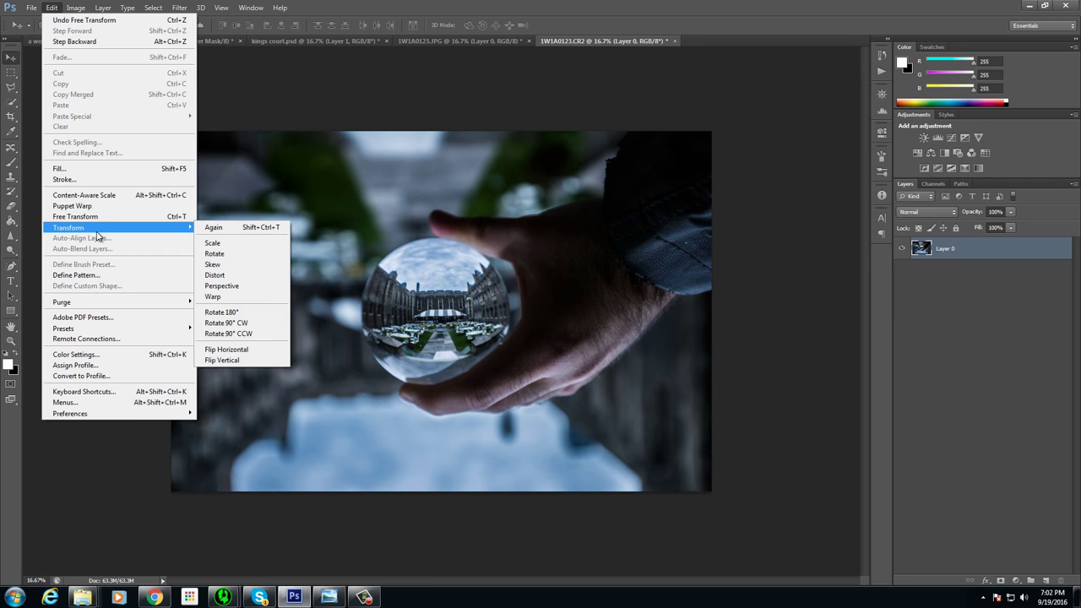
pyautogui.click(246, 360)
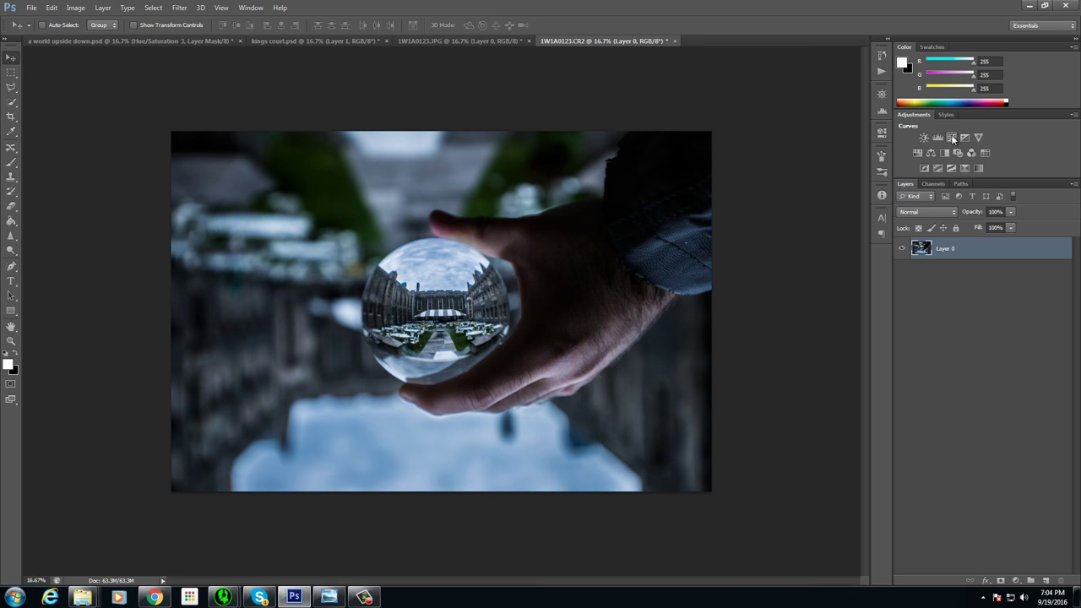
# - Add Curves 1 with lifted highlights and deepened shadows, then select its Red channel
pyautogui.click(953, 138)
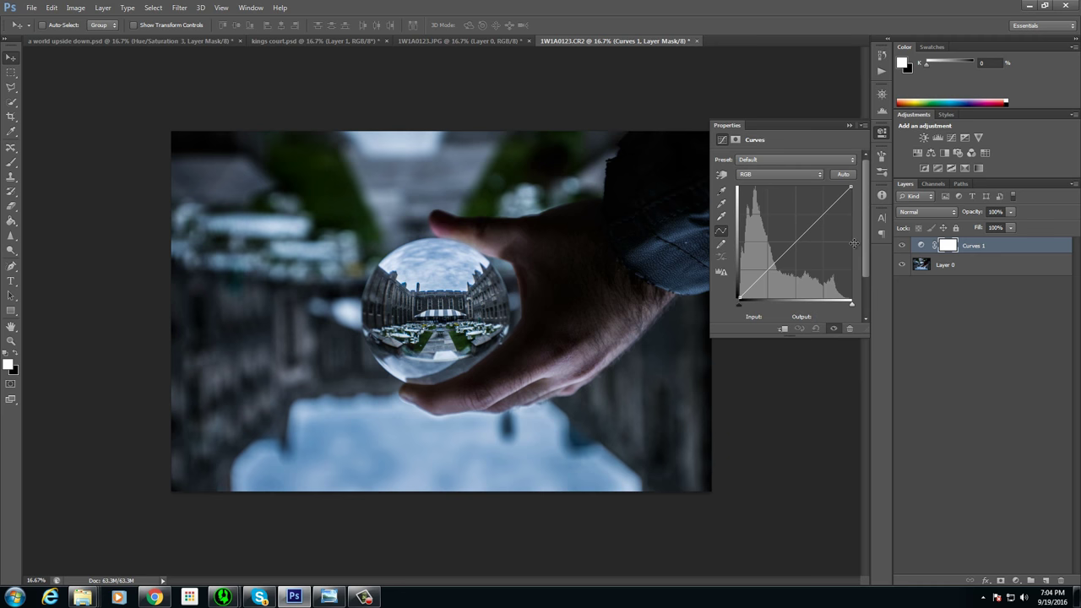
pyautogui.click(823, 212)
pyautogui.moveTo(824, 213); pyautogui.dragTo(822, 210)
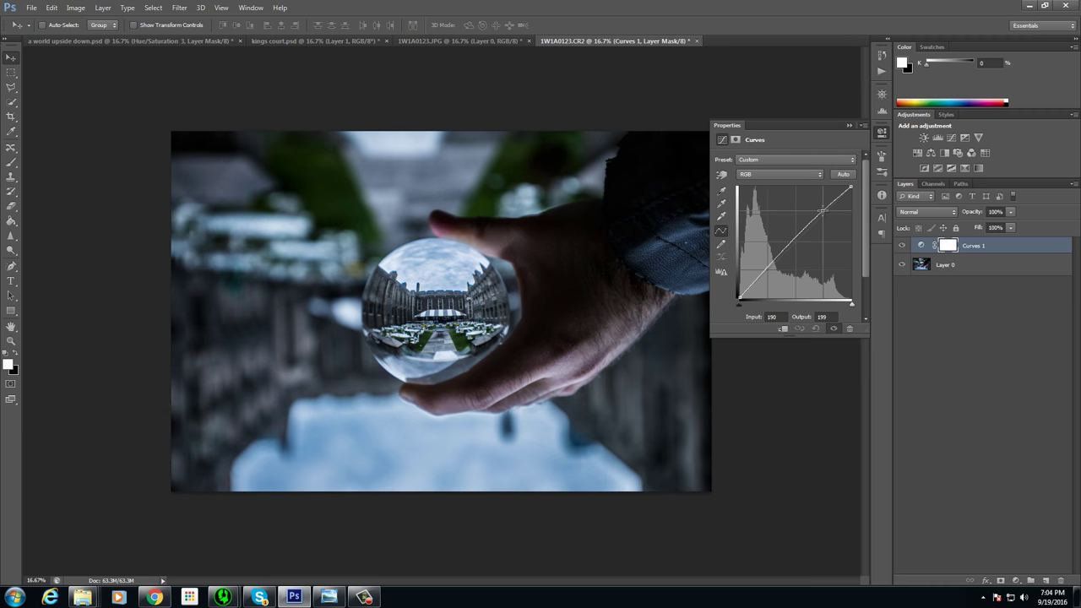
pyautogui.moveTo(768, 268); pyautogui.dragTo(768, 274)
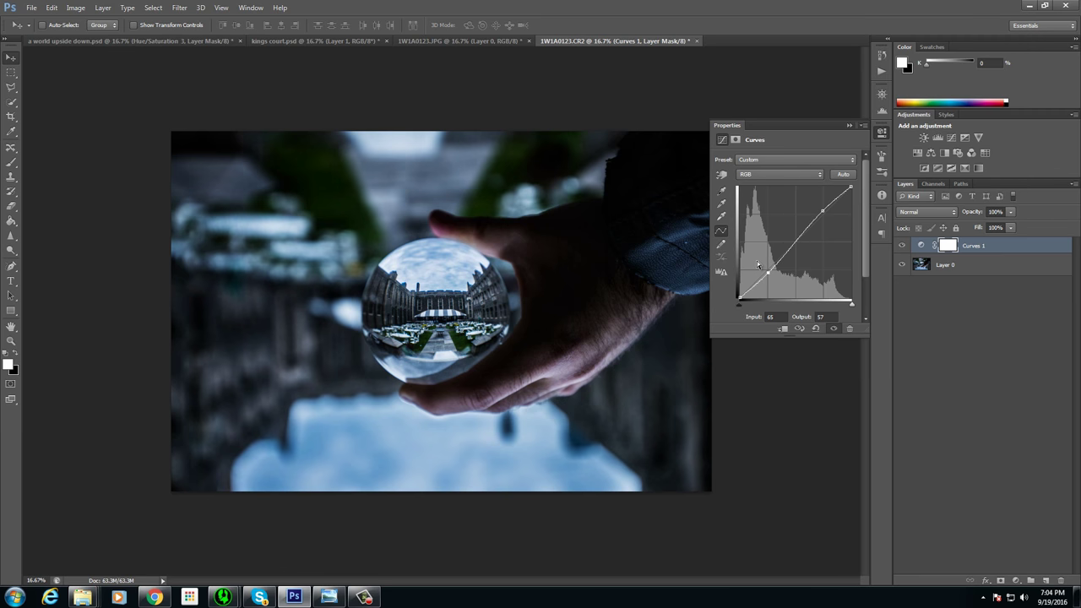
pyautogui.click(775, 174)
pyautogui.click(771, 197)
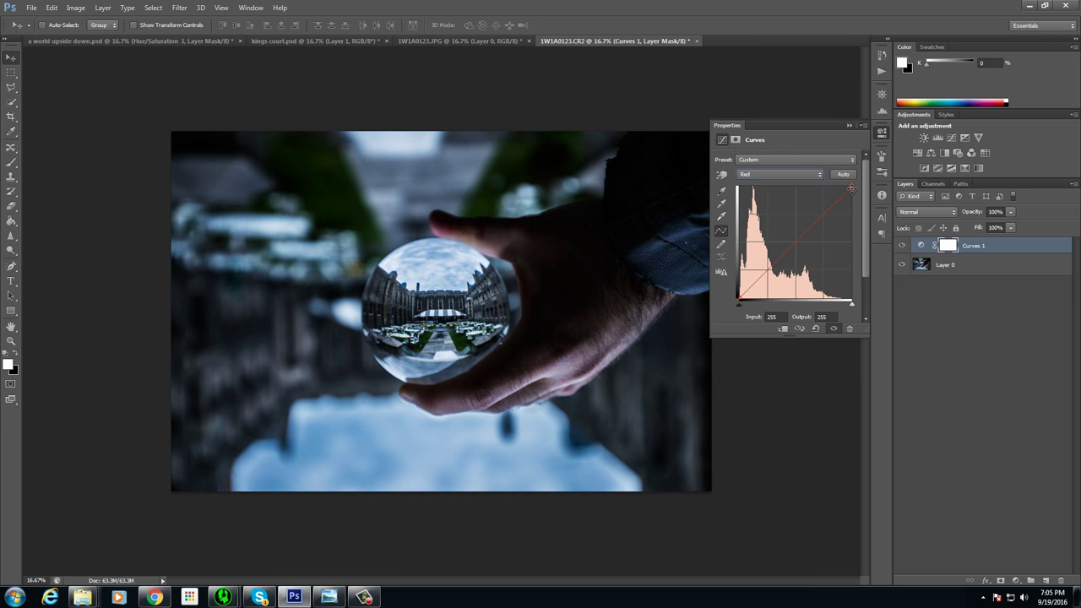
# - Reshape the Red curve: move the black point inward and bend midtones down toward cyan
pyautogui.moveTo(851, 185); pyautogui.dragTo(854, 191)
pyautogui.click(796, 242)
pyautogui.moveTo(737, 302); pyautogui.dragTo(741, 304)
pyautogui.moveTo(803, 244)
pyautogui.mouseDown()
pyautogui.moveTo(805, 270)
pyautogui.moveTo(804, 243)
pyautogui.moveTo(793, 244)
pyautogui.mouseUp()
# - Lower the Green channel highlights and anchor its curve at the midpoint
pyautogui.click(780, 174)
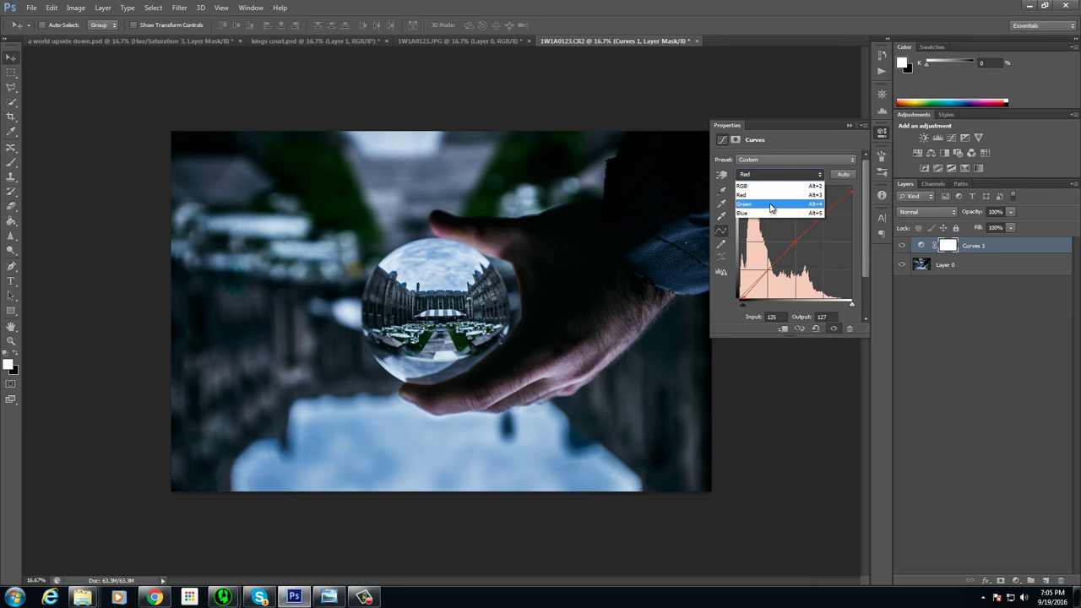
pyautogui.click(779, 199)
pyautogui.moveTo(852, 188); pyautogui.dragTo(850, 193)
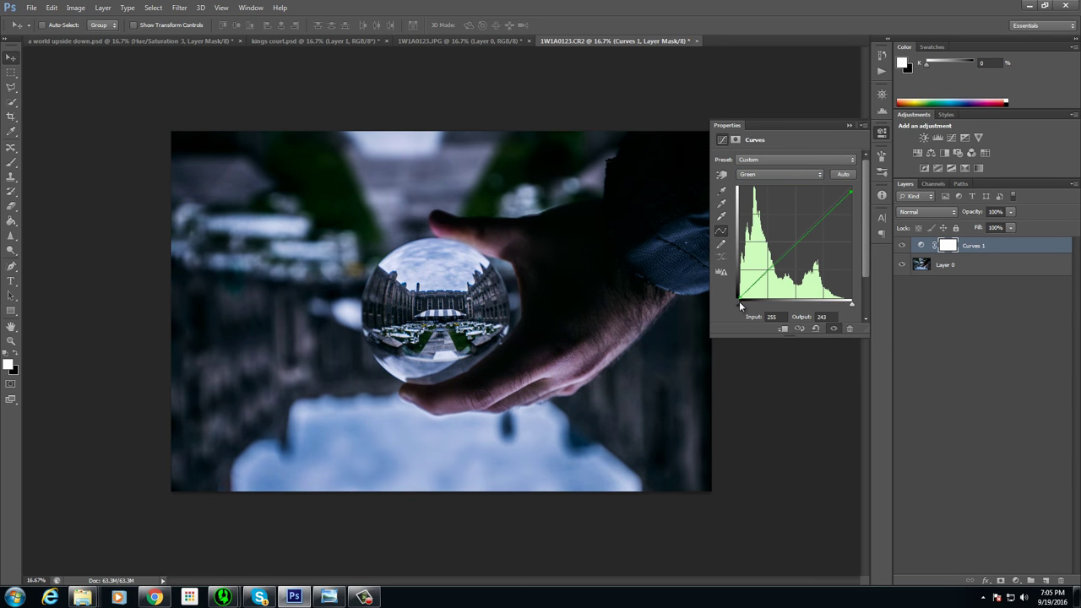
pyautogui.moveTo(739, 303); pyautogui.dragTo(744, 309)
pyautogui.hotkey('ctrl', 'z')
pyautogui.click(794, 242)
# - Lift the Blue channel shadows slightly and anchor its curve at the midpoint
pyautogui.click(751, 175)
pyautogui.click(799, 216)
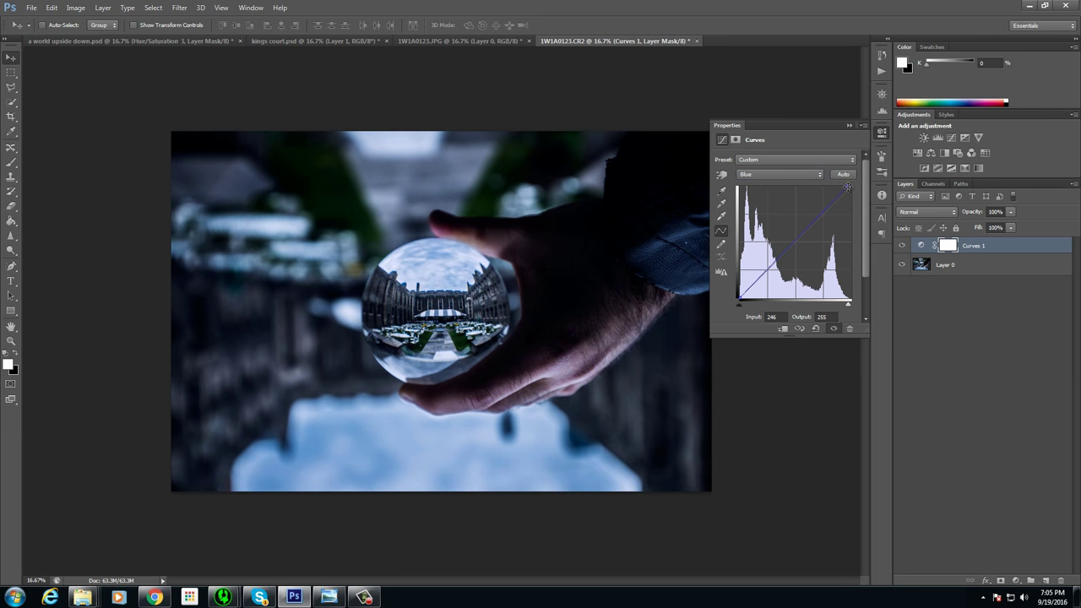
pyautogui.moveTo(739, 298); pyautogui.dragTo(738, 292)
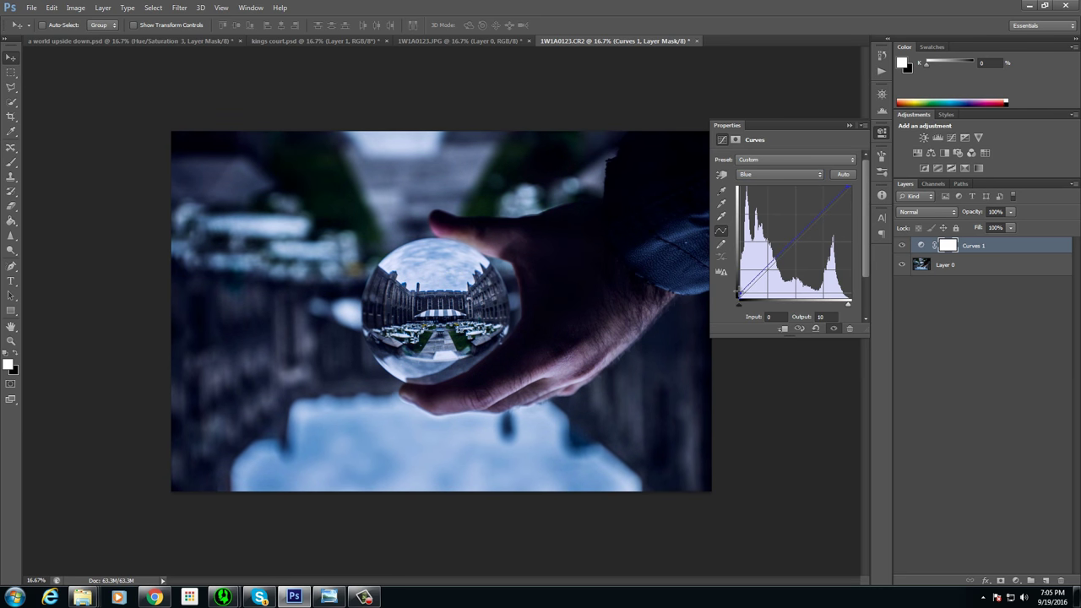
pyautogui.click(795, 242)
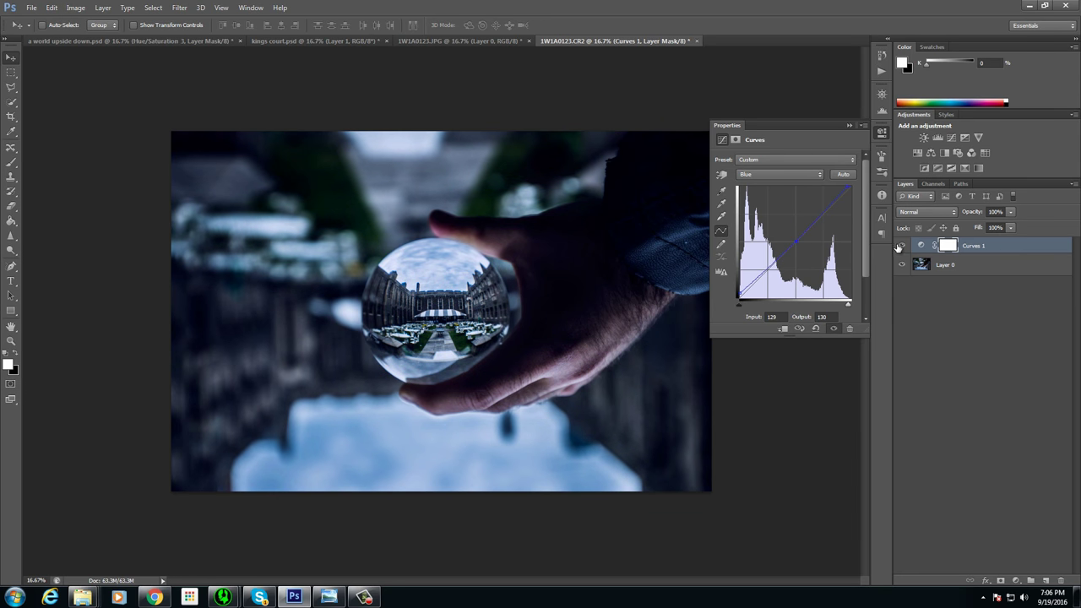
# - Collapse the Properties panel and toggle Curves 1 repeatedly to compare before and after
pyautogui.click(849, 125)
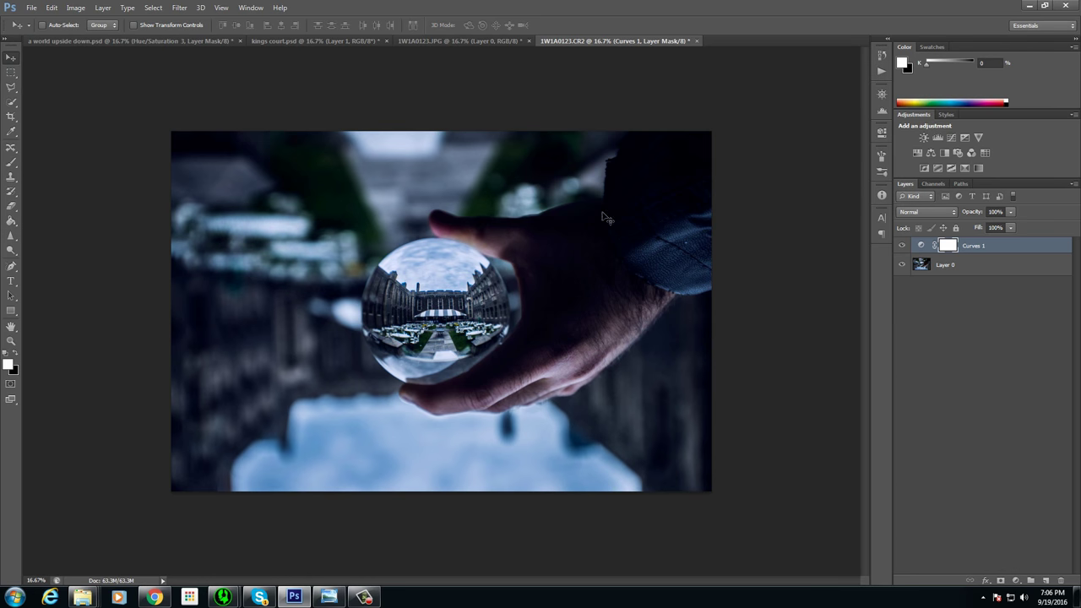
pyautogui.click(902, 246)
pyautogui.click(902, 246)
pyautogui.click(902, 246)
pyautogui.click(902, 246)
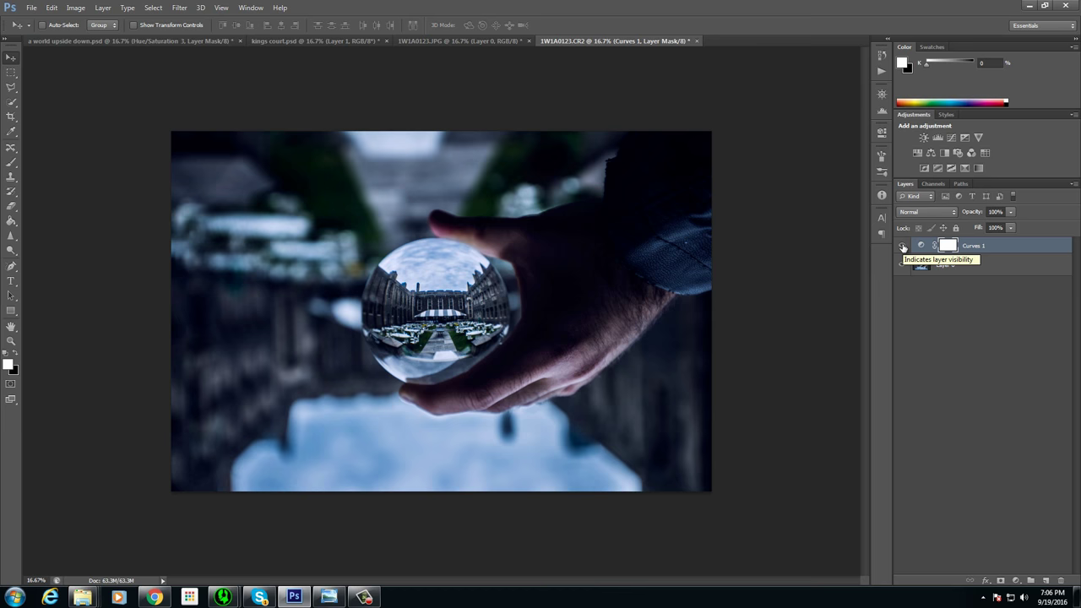
pyautogui.click(902, 246)
pyautogui.click(902, 246)
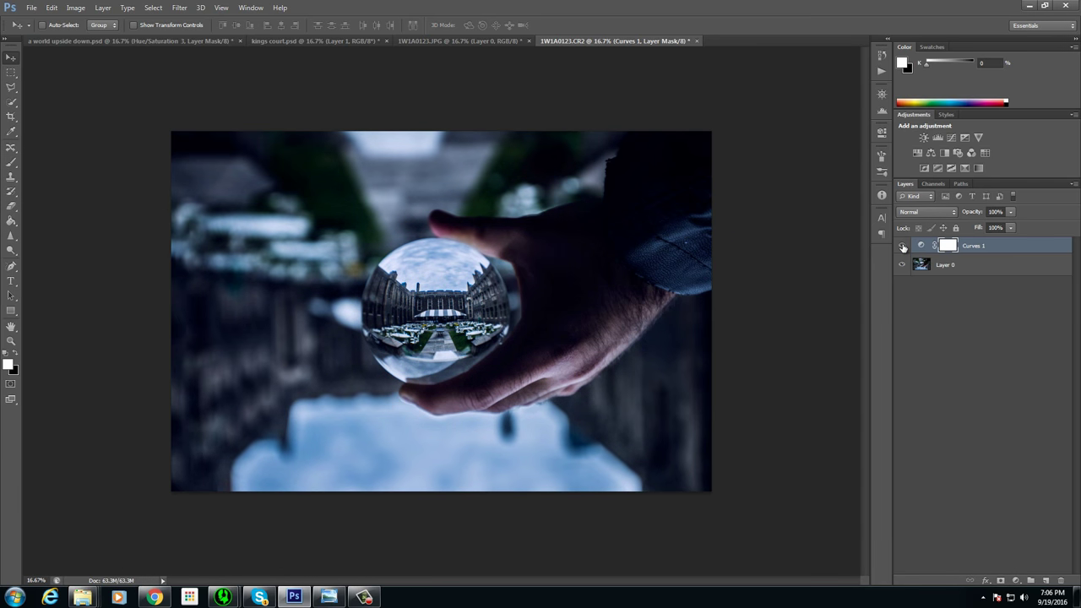
pyautogui.click(903, 246)
pyautogui.click(903, 245)
pyautogui.click(902, 246)
pyautogui.click(902, 245)
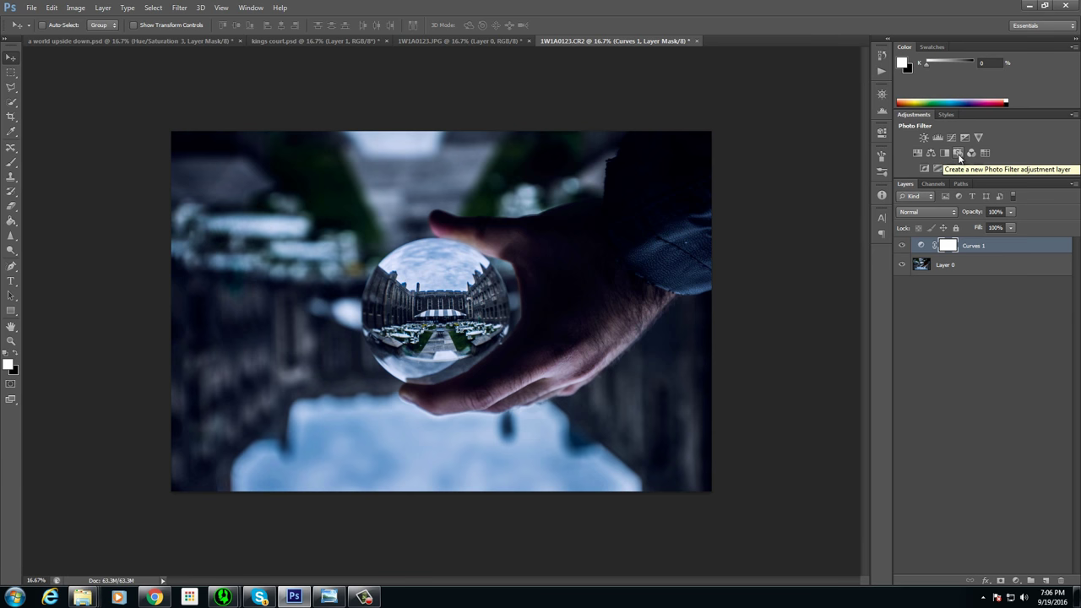
# - Add a Photo Filter layer using Warming Filter (85) and set its opacity to 60%
pyautogui.click(959, 155)
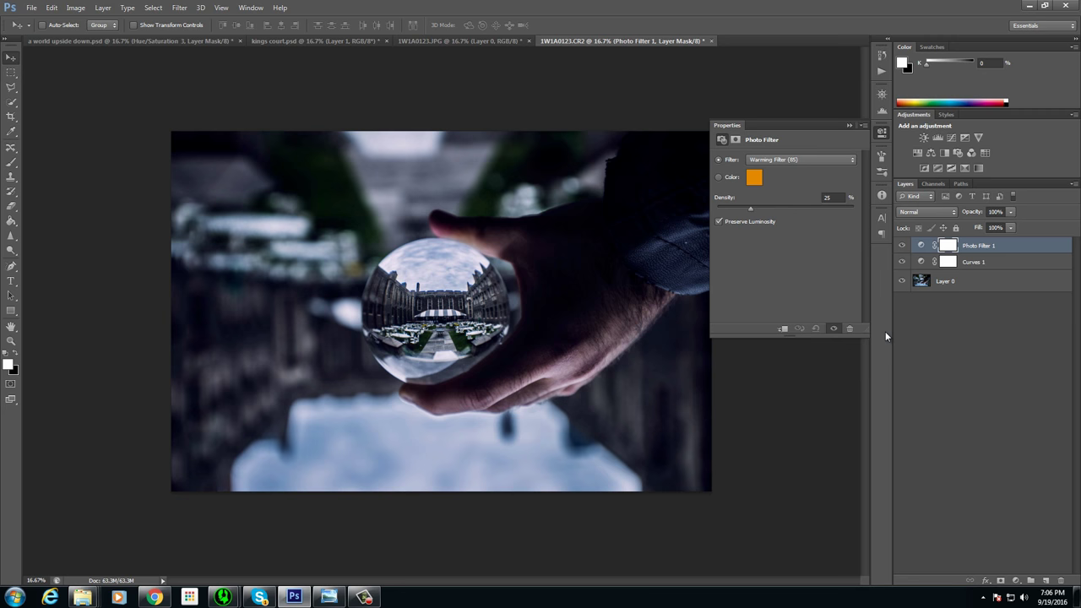
pyautogui.click(1011, 211)
pyautogui.click(811, 160)
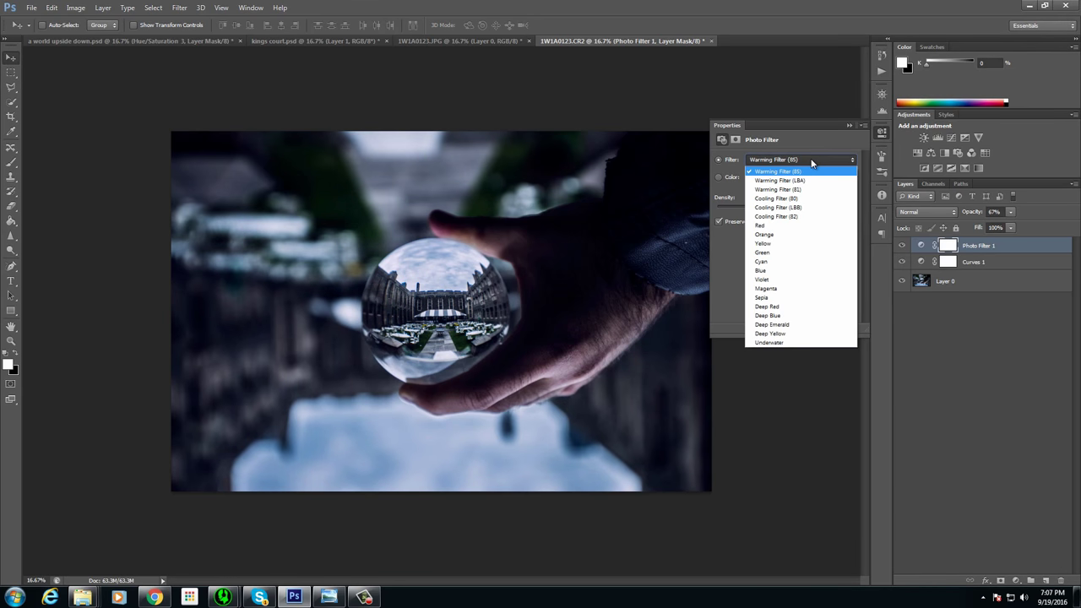
pyautogui.click(806, 173)
pyautogui.click(1011, 212)
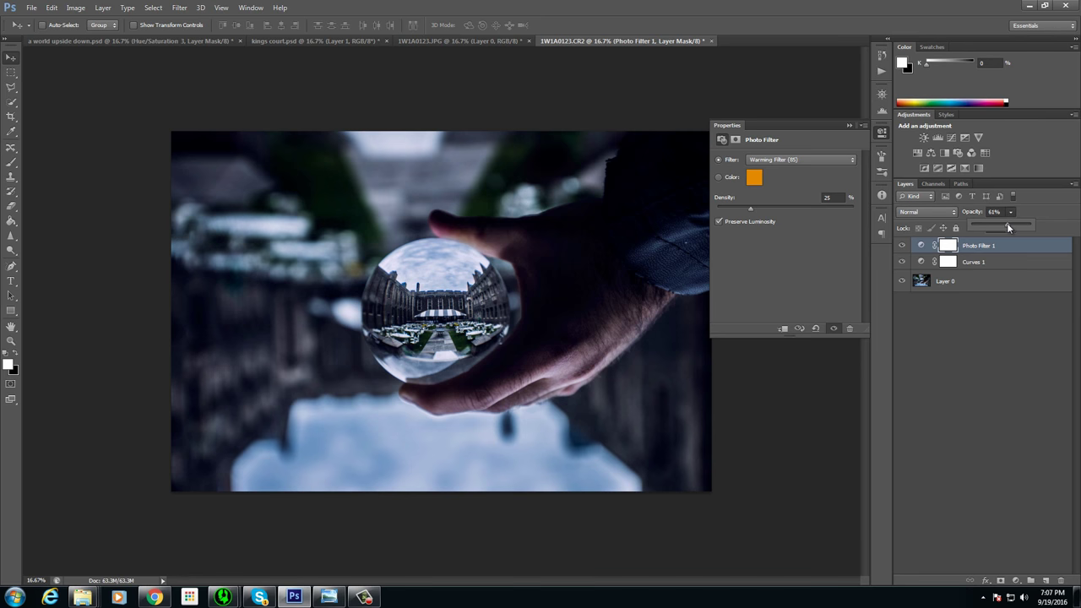
# - Toggle Photo Filter 1 and Curves 1 visibility to compare against the original
pyautogui.click(902, 246)
pyautogui.click(902, 245)
pyautogui.click(902, 246)
pyautogui.click(902, 245)
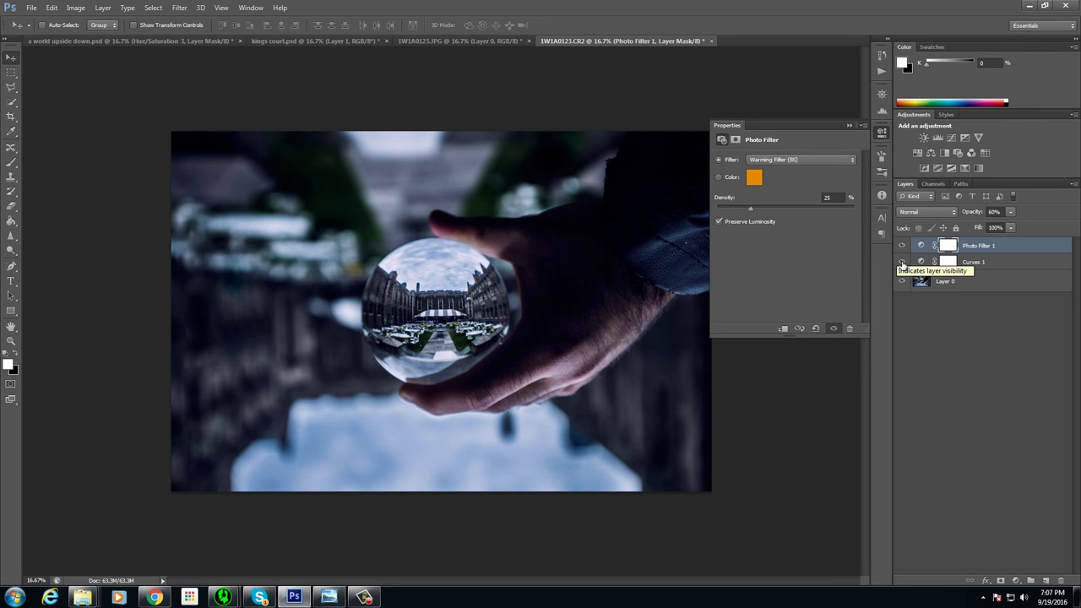
pyautogui.click(902, 262)
pyautogui.click(903, 246)
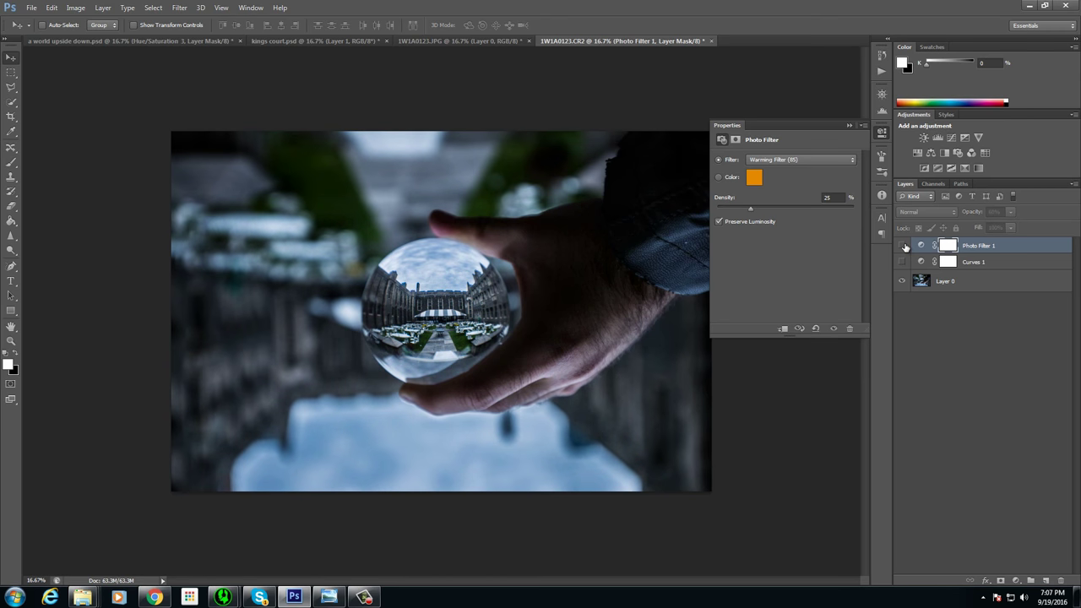
pyautogui.click(902, 246)
pyautogui.click(902, 262)
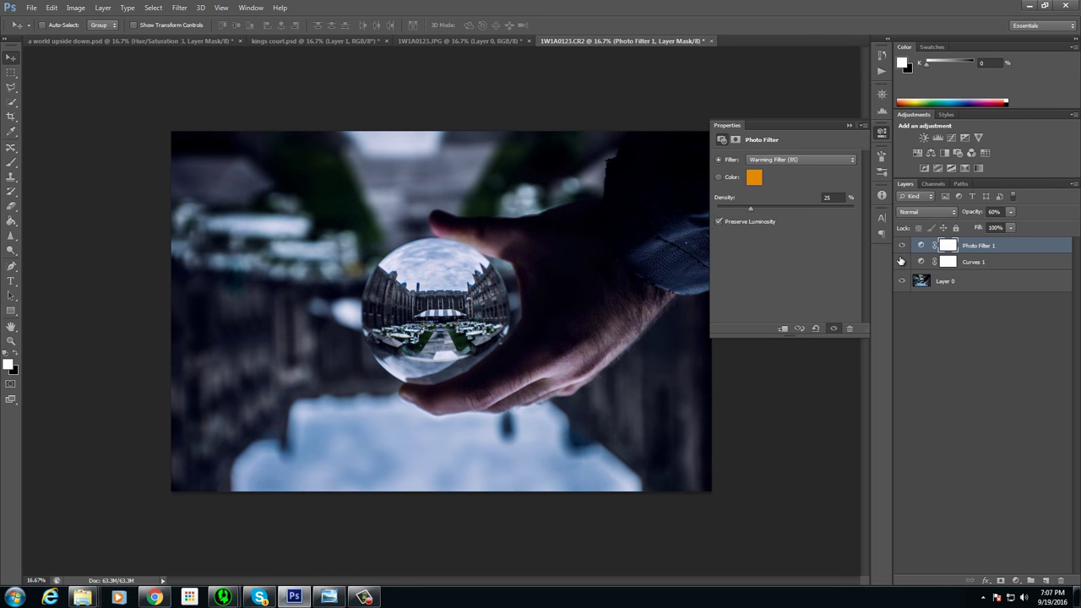
# - Add a Channel Mixer adjustment layer using the Black & White with Green Filter preset
pyautogui.click(971, 153)
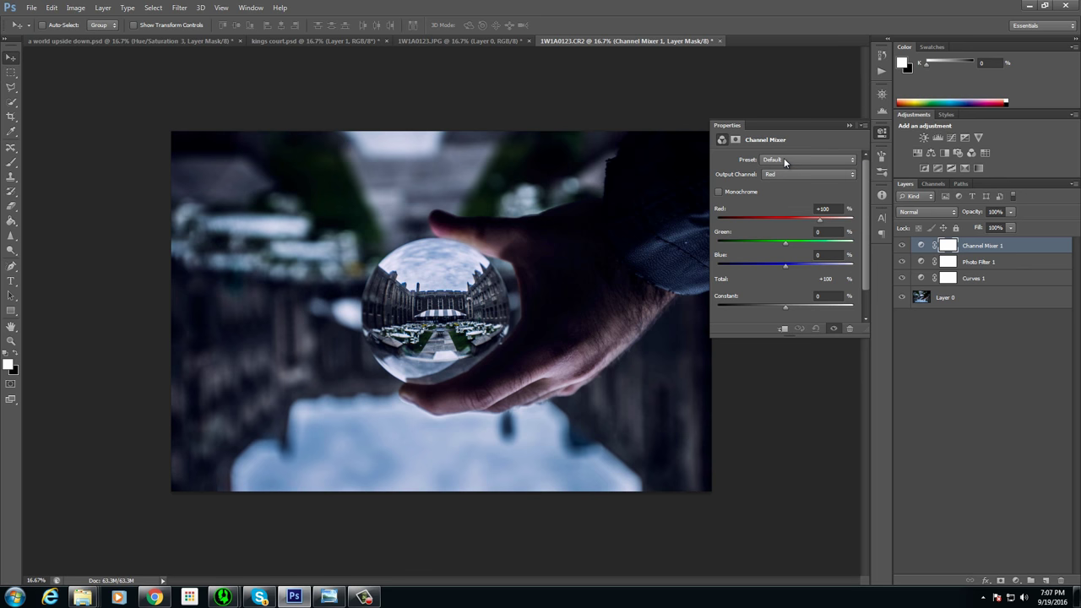
pyautogui.click(784, 160)
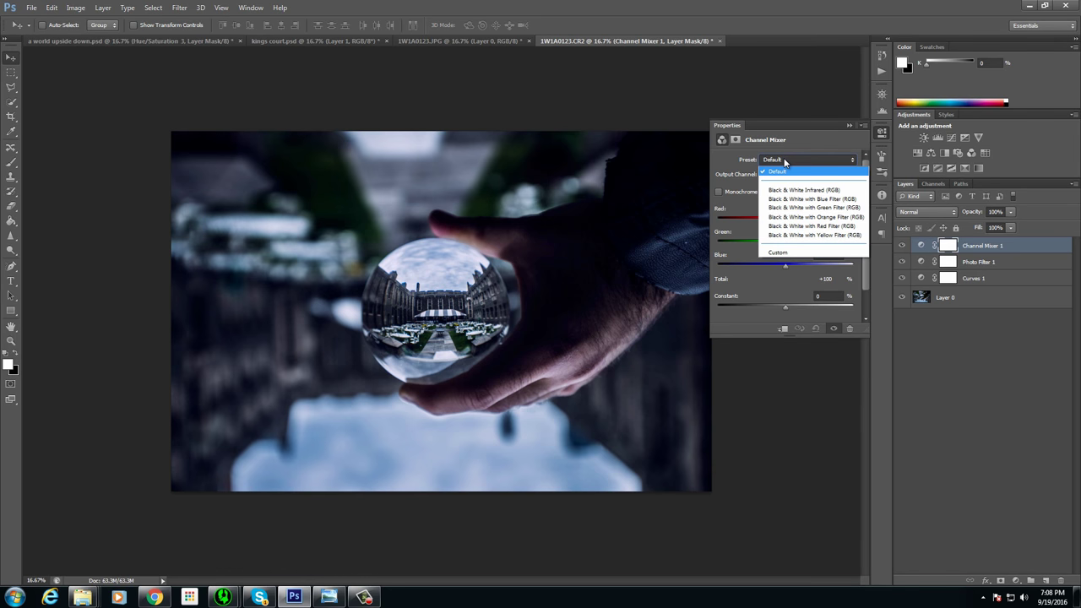
pyautogui.click(845, 209)
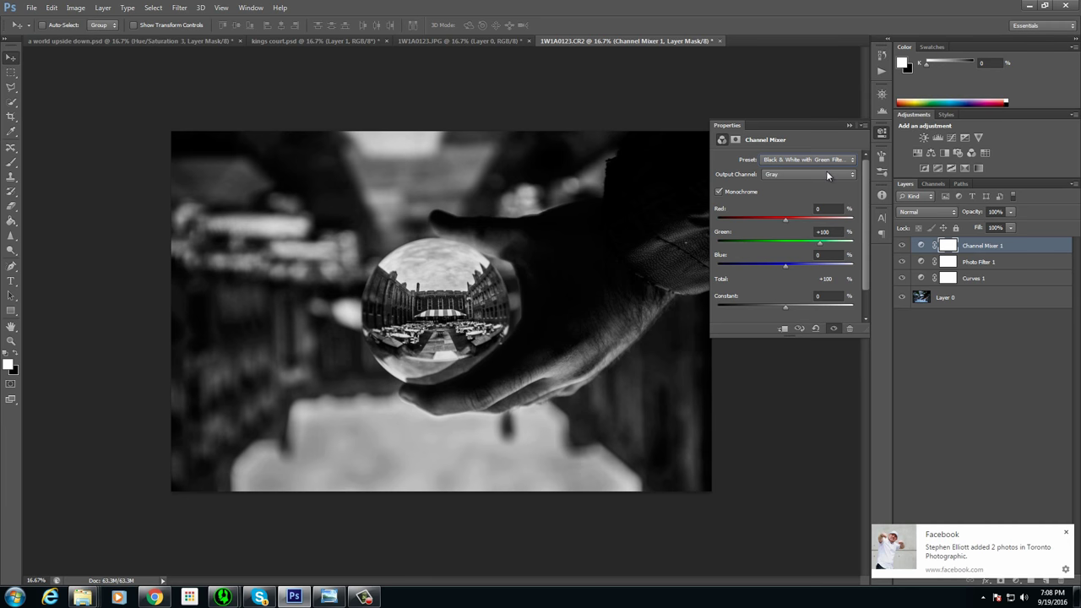
pyautogui.click(793, 161)
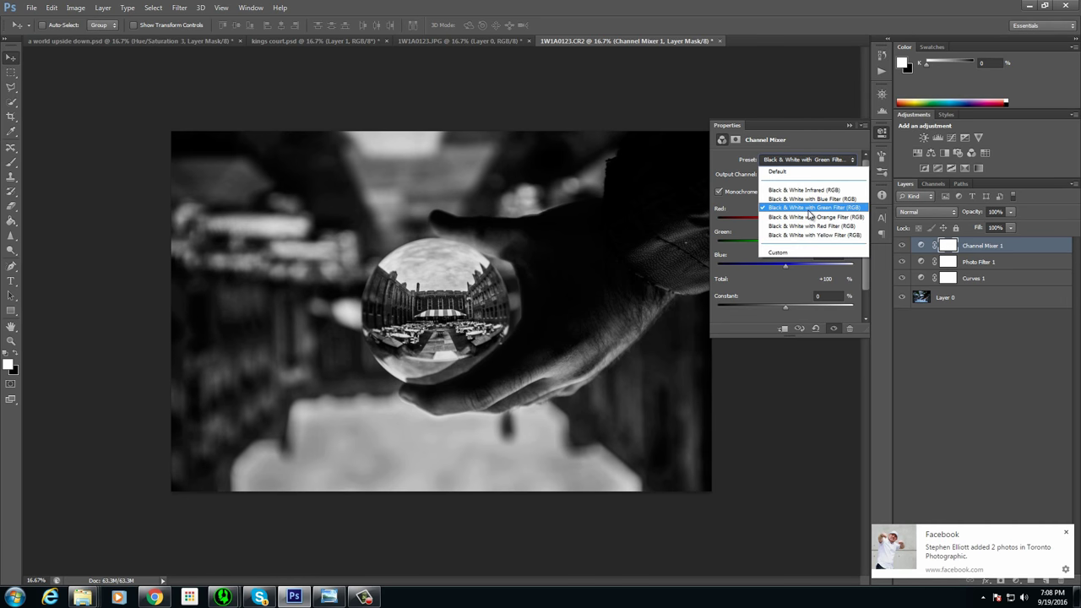
pyautogui.click(808, 209)
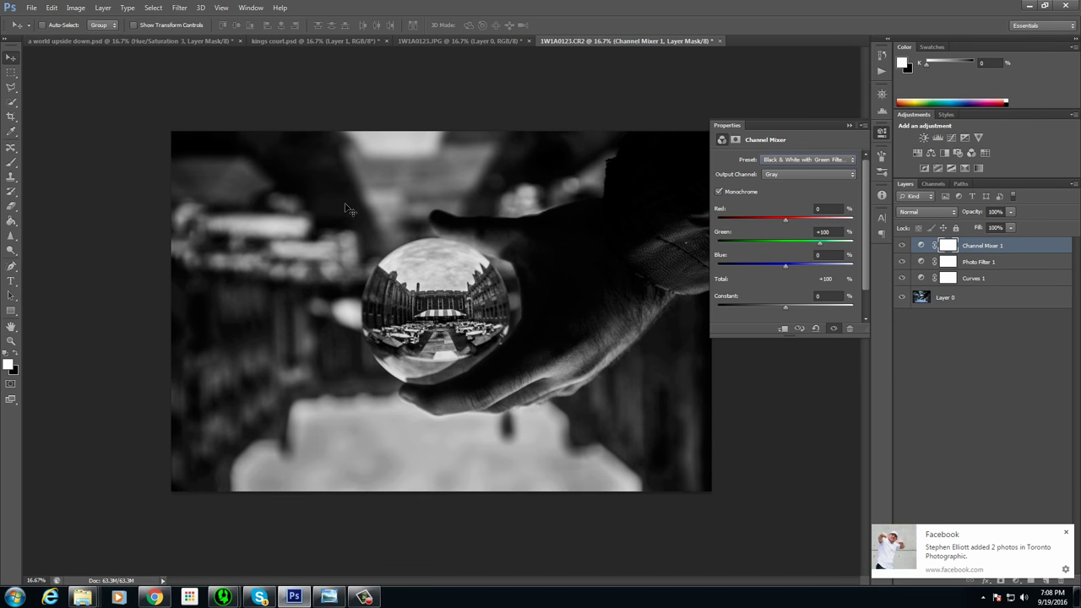
# - Lower the Channel Mixer layer opacity to 45% and toggle its visibility to compare
pyautogui.moveTo(1011, 212); pyautogui.dragTo(980, 230)
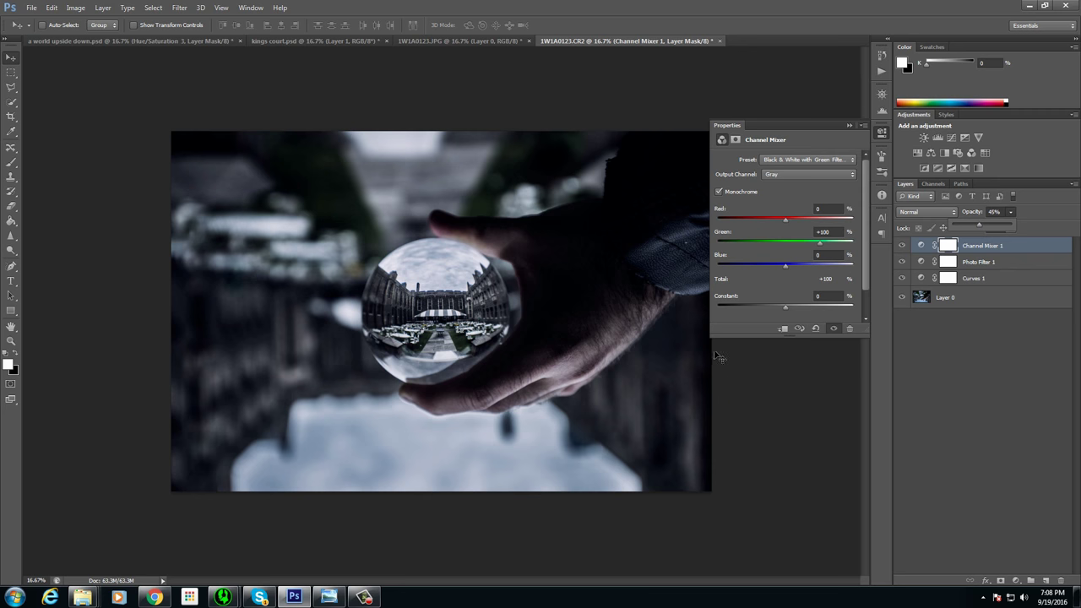
pyautogui.click(902, 245)
pyautogui.click(902, 246)
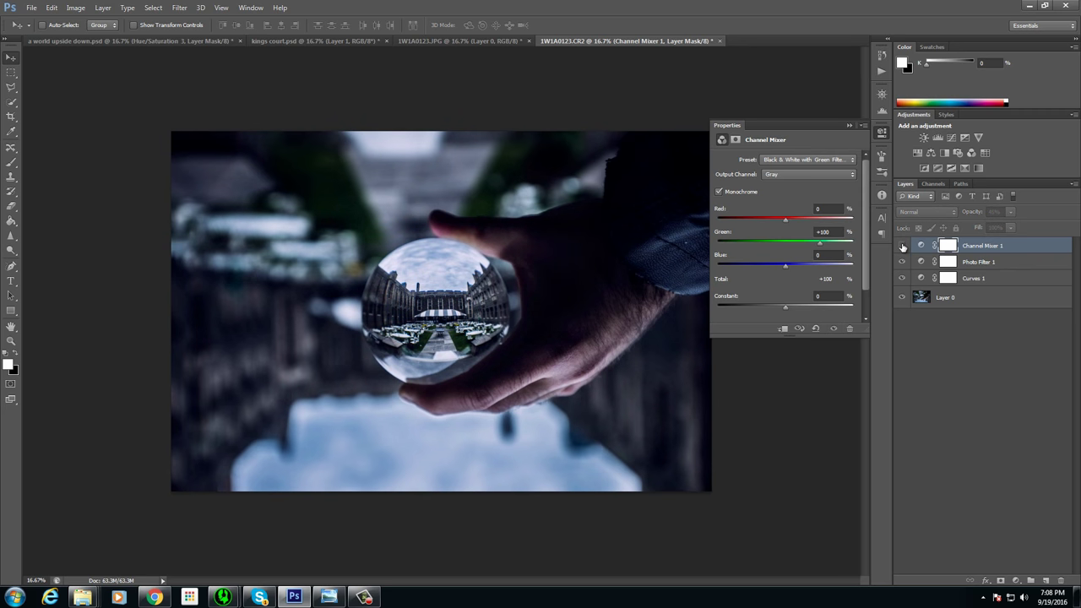
pyautogui.click(902, 246)
pyautogui.click(902, 246)
pyautogui.click(902, 246)
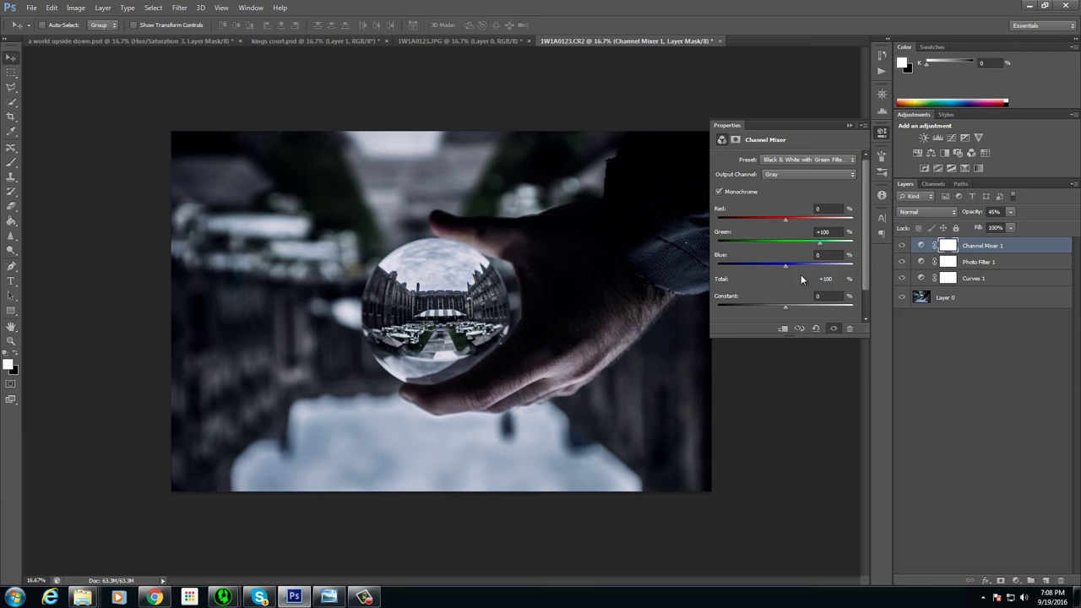
# - Add a Levels adjustment layer with the output black level raised to 32
pyautogui.click(939, 137)
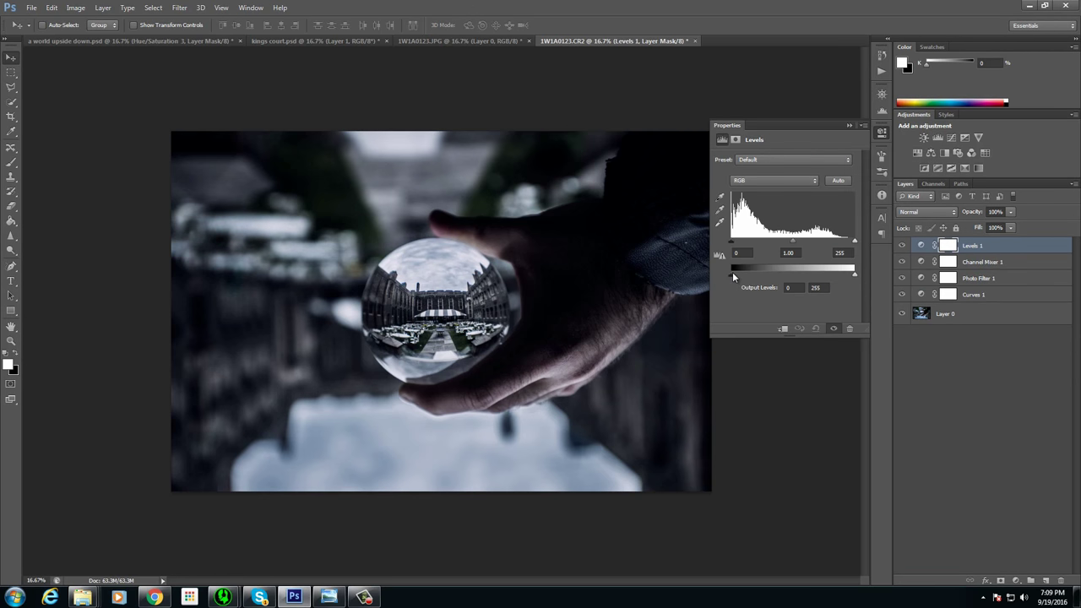
pyautogui.moveTo(733, 273); pyautogui.dragTo(734, 272)
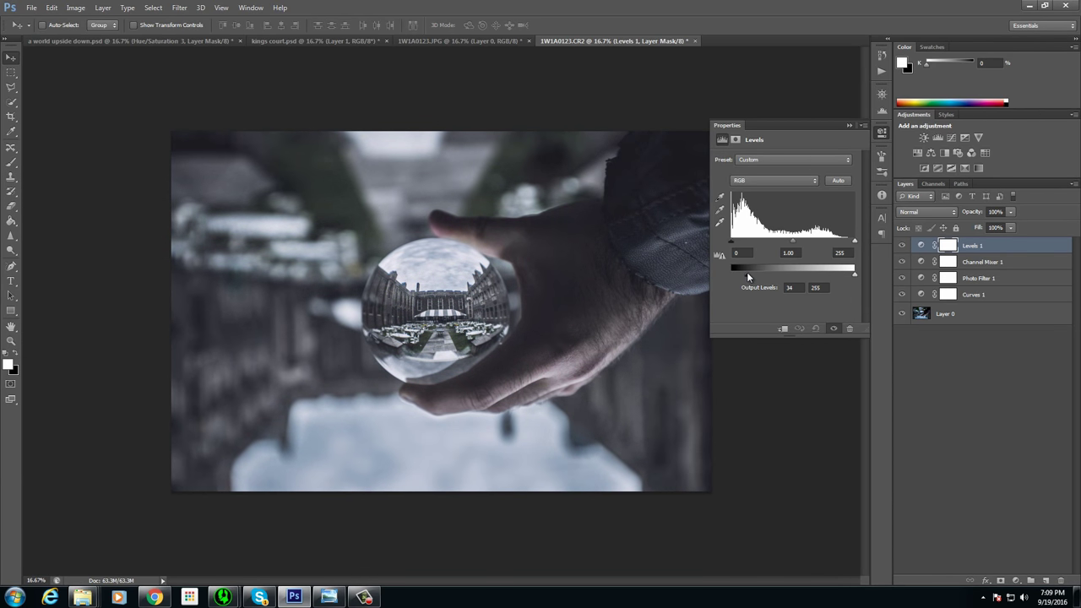
pyautogui.moveTo(747, 272); pyautogui.dragTo(746, 272)
# - Open an Instagram photo post in Chrome and snap the browser beside Photoshop
pyautogui.click(155, 597)
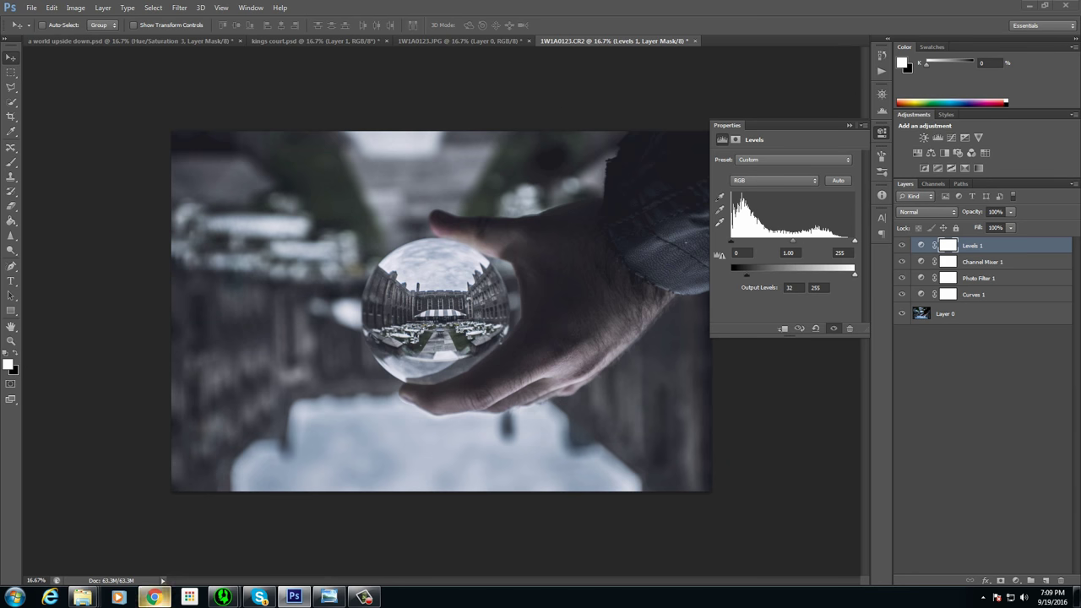
pyautogui.scroll(-3, 428, 366)
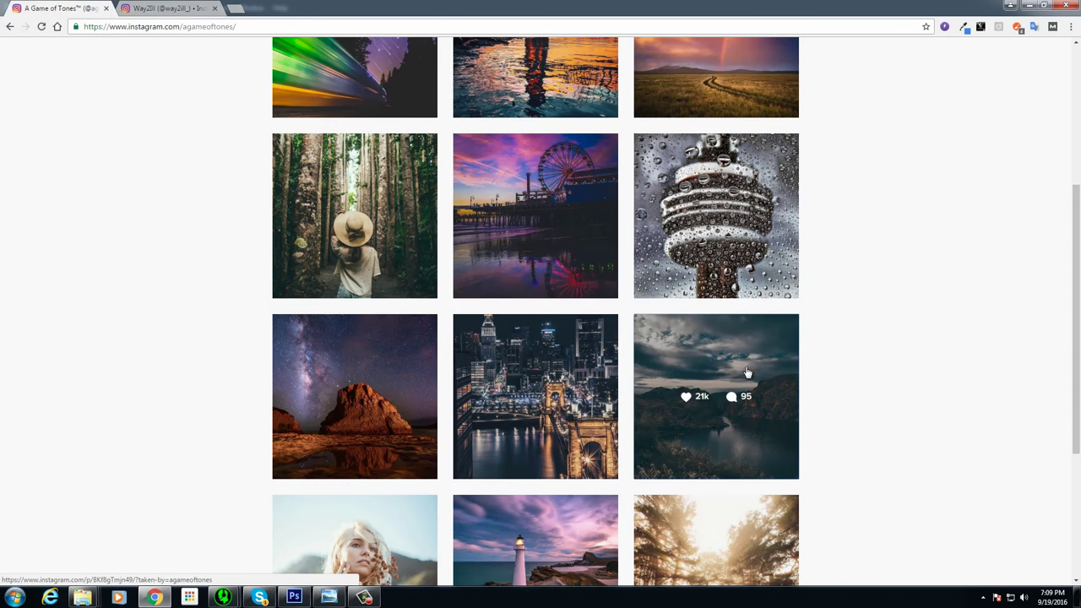
pyautogui.click(748, 372)
pyautogui.moveTo(690, 12); pyautogui.dragTo(36, 10)
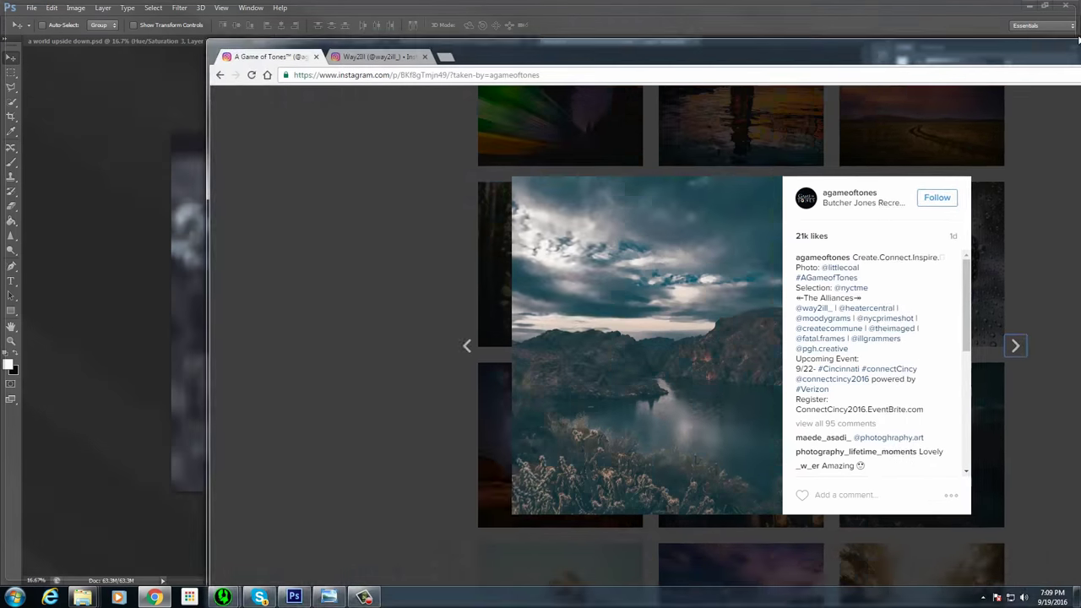
pyautogui.press('super+Right')
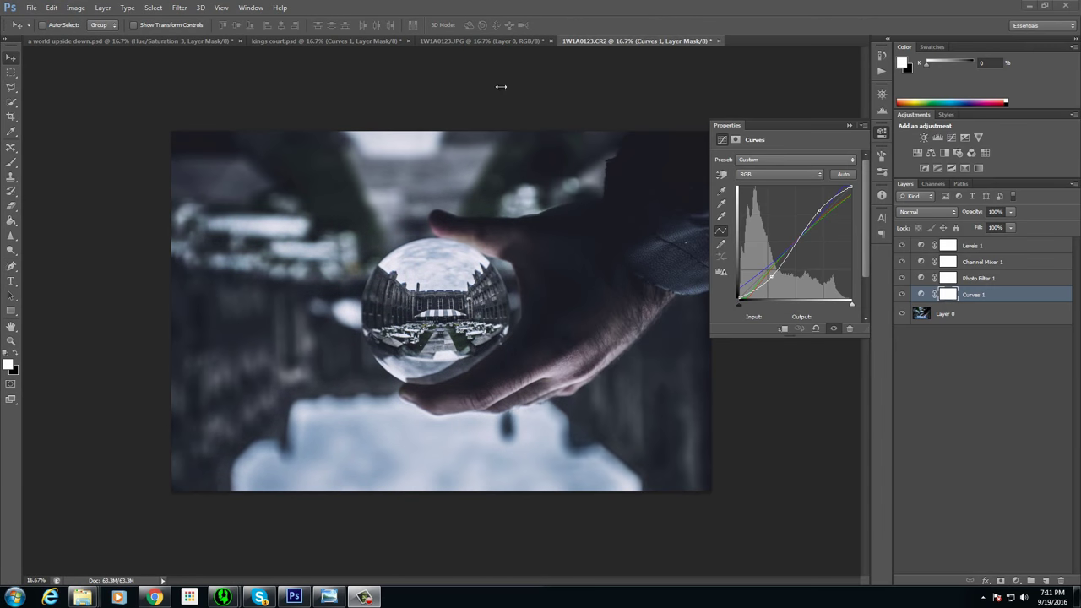
# - Close the Properties panel, flick to kings court.psd and back to 1W1A0123.CR2, then open the blend mode list
pyautogui.click(852, 123)
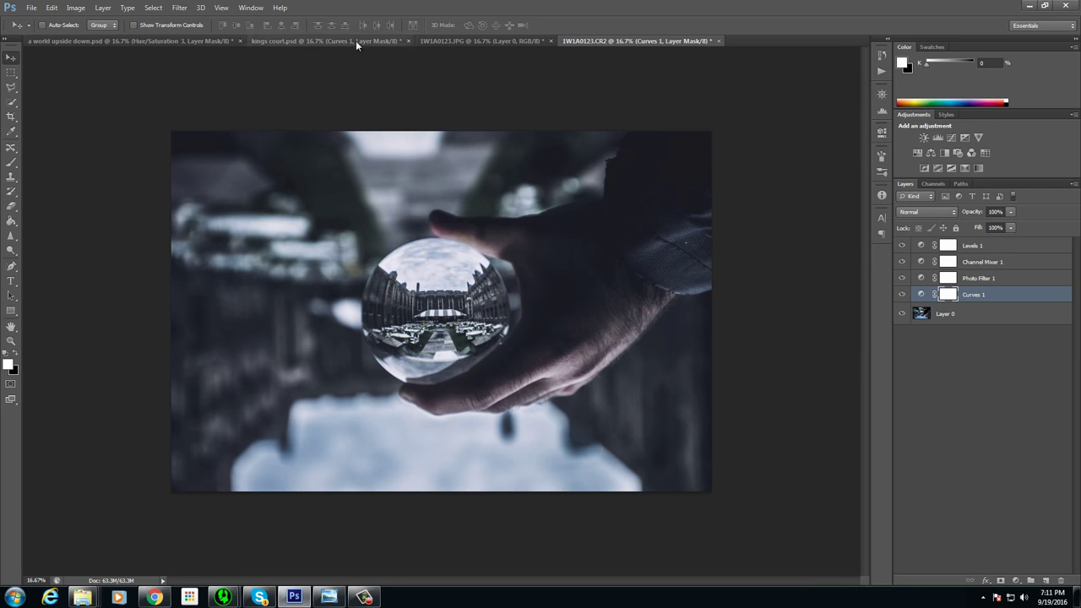
pyautogui.click(355, 39)
pyautogui.hotkey('ctrl', 'Tab')
pyautogui.click(300, 41)
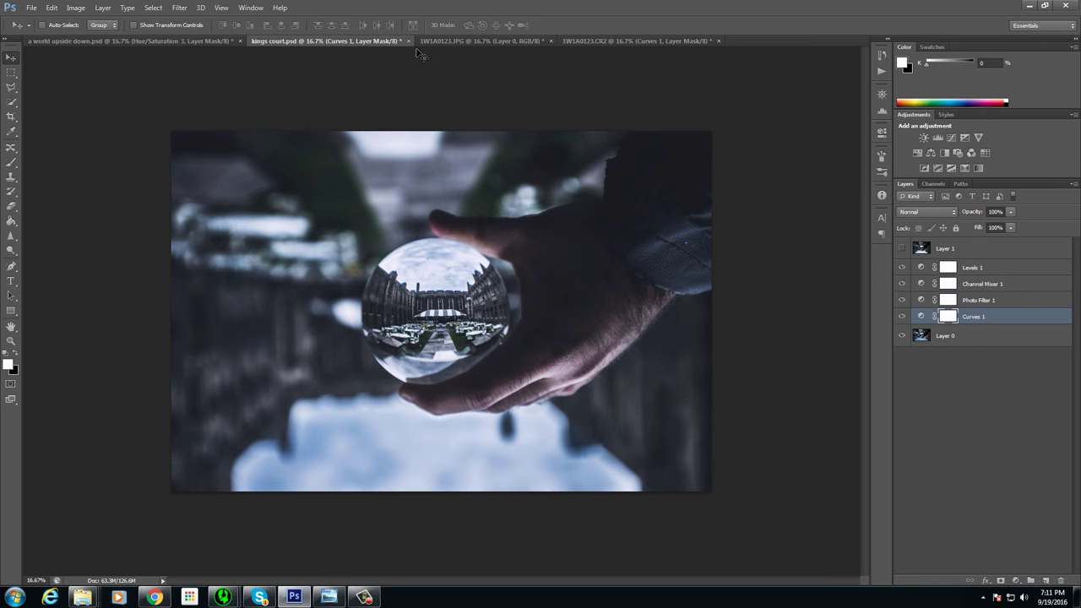
pyautogui.click(635, 40)
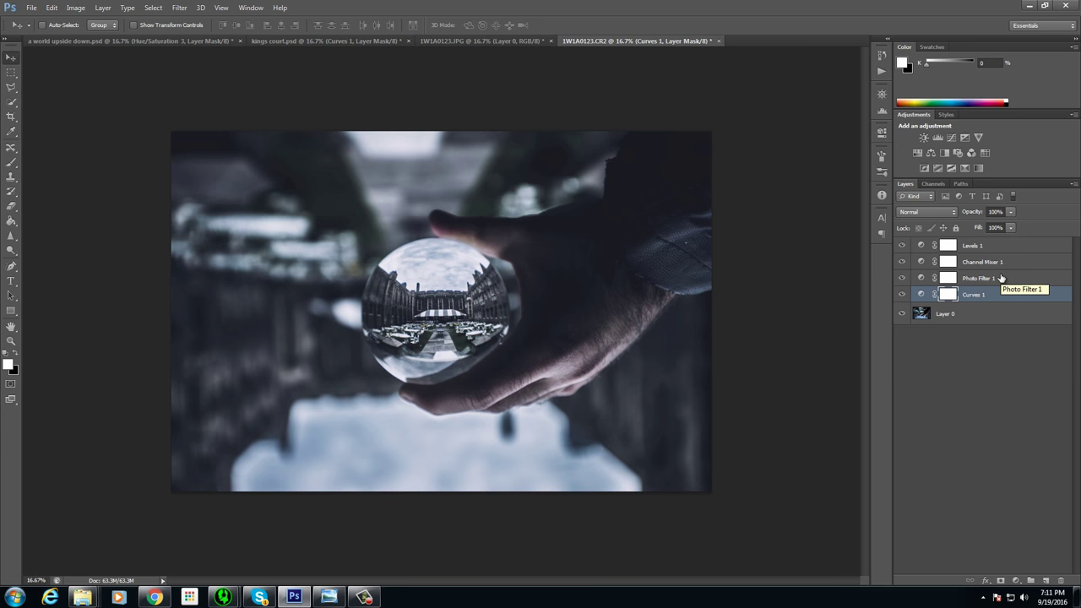
pyautogui.click(946, 216)
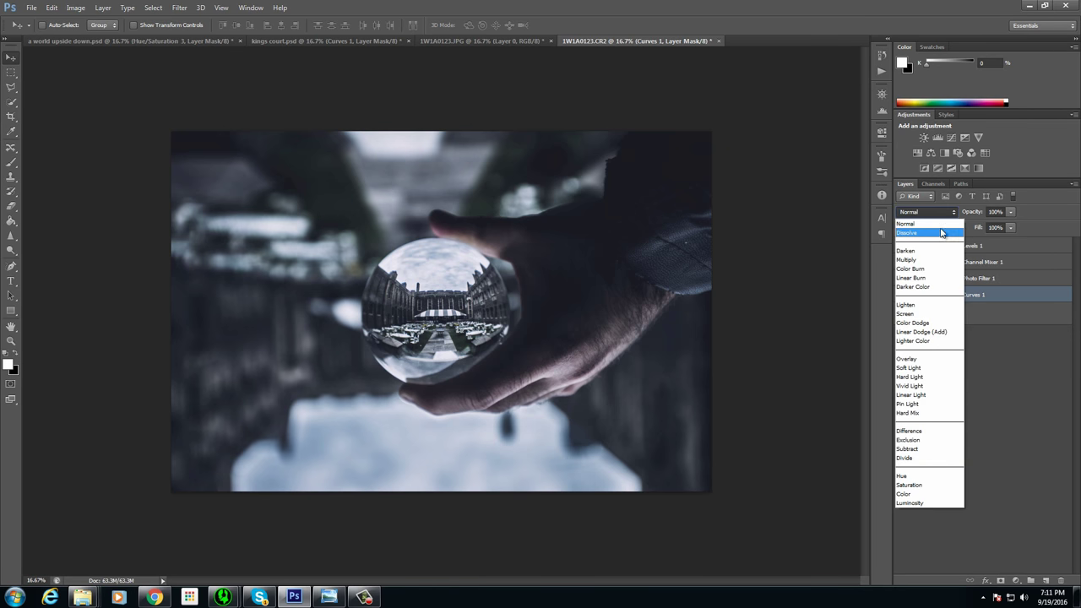
# - Keep Normal blending and set Curves 1's Blue curve: highlight lowered to 237, black point in to 16
pyautogui.click(990, 298)
pyautogui.doubleClick(921, 294)
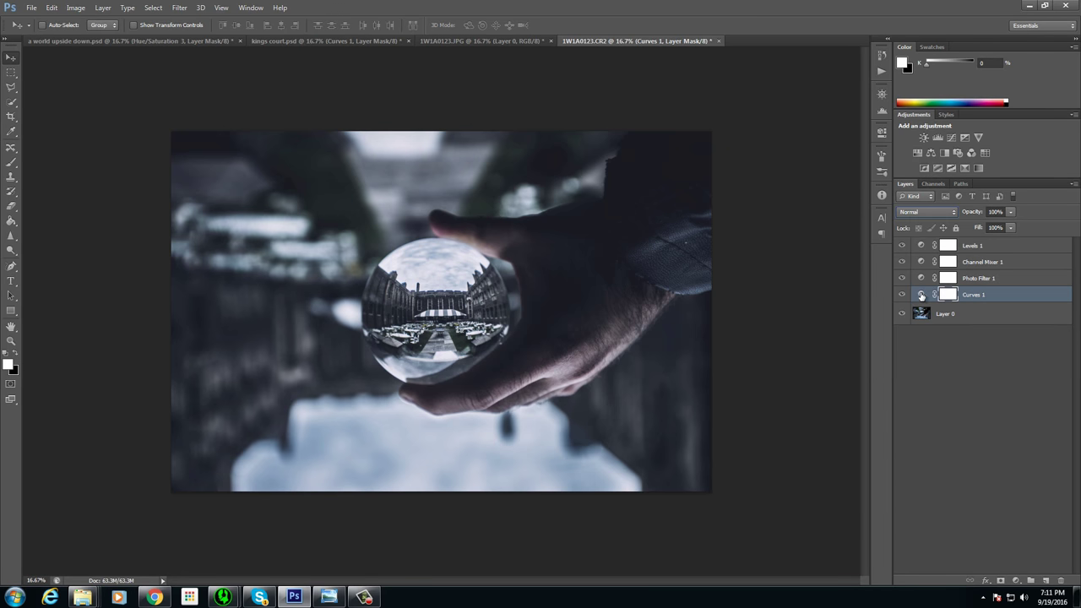
pyautogui.click(814, 175)
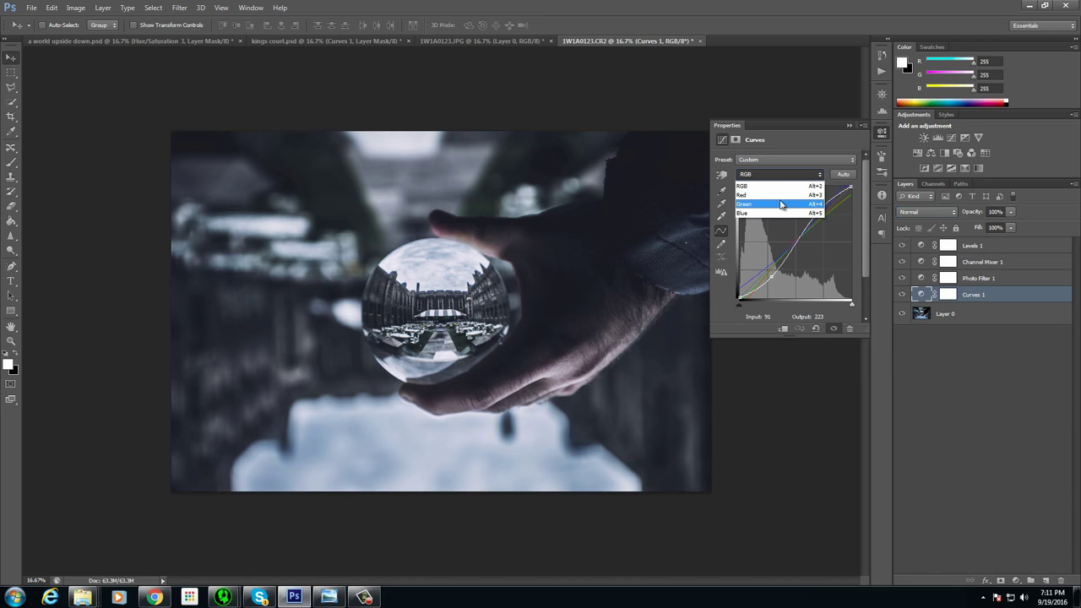
pyautogui.click(786, 213)
pyautogui.moveTo(851, 187); pyautogui.dragTo(855, 196)
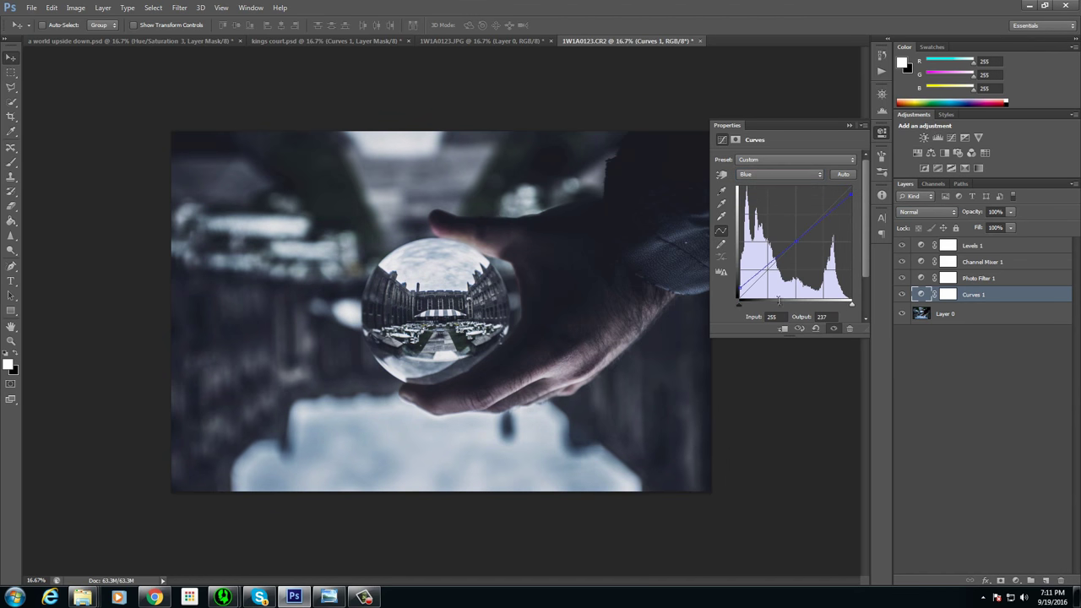
pyautogui.moveTo(740, 299); pyautogui.dragTo(747, 299)
# - Reshape Curves 1's Green curve: highlight pulled inward, shadow lifted to 13, black input at 18
pyautogui.click(779, 174)
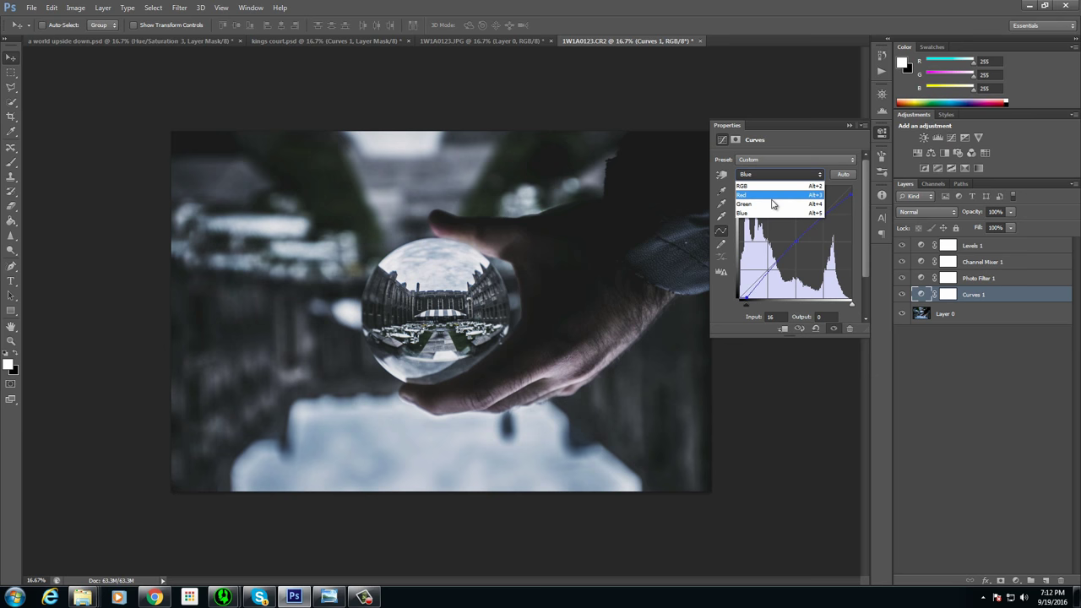
pyautogui.click(782, 195)
pyautogui.moveTo(850, 185); pyautogui.dragTo(843, 185)
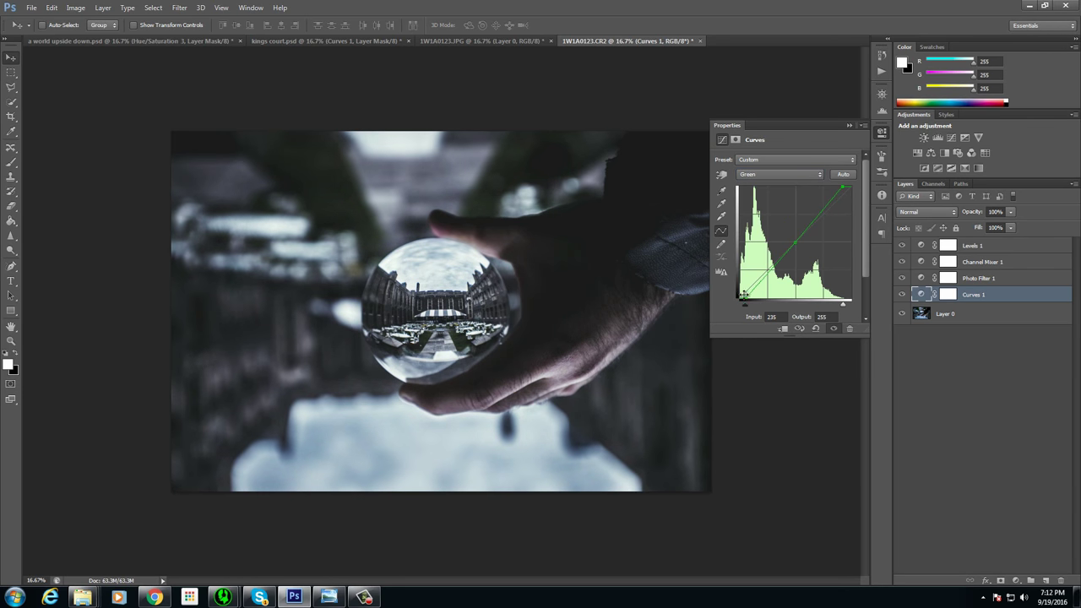
pyautogui.moveTo(740, 299); pyautogui.dragTo(731, 291)
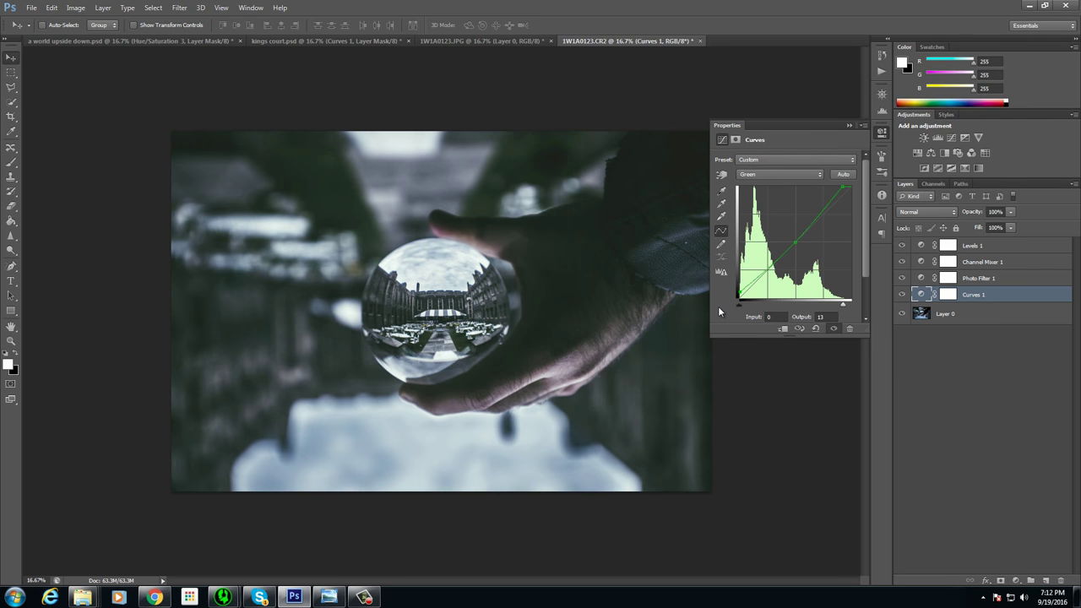
pyautogui.moveTo(739, 307); pyautogui.dragTo(745, 313)
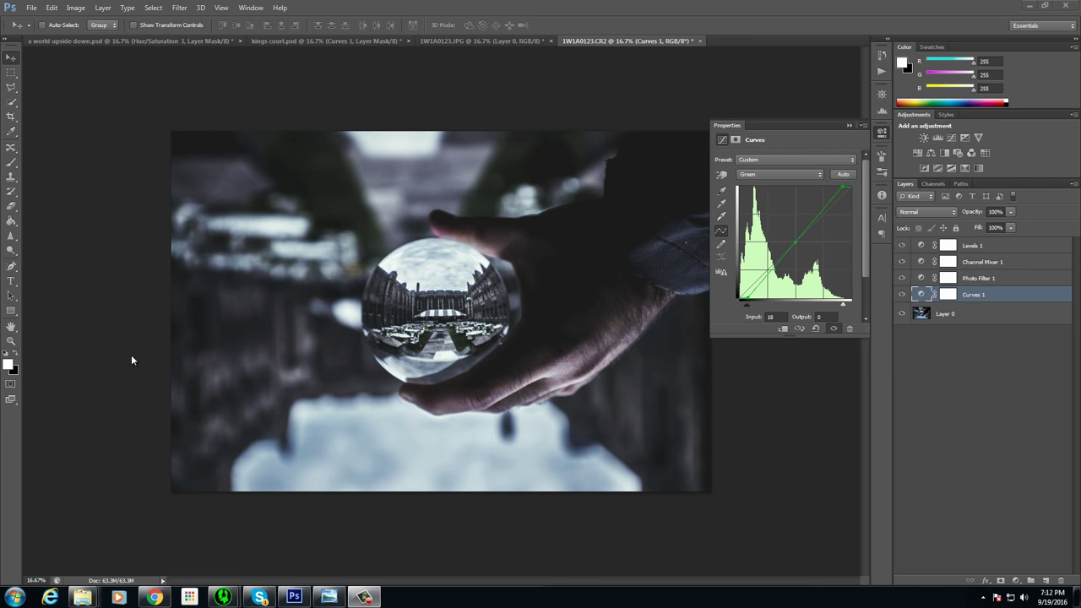
pyautogui.click(849, 126)
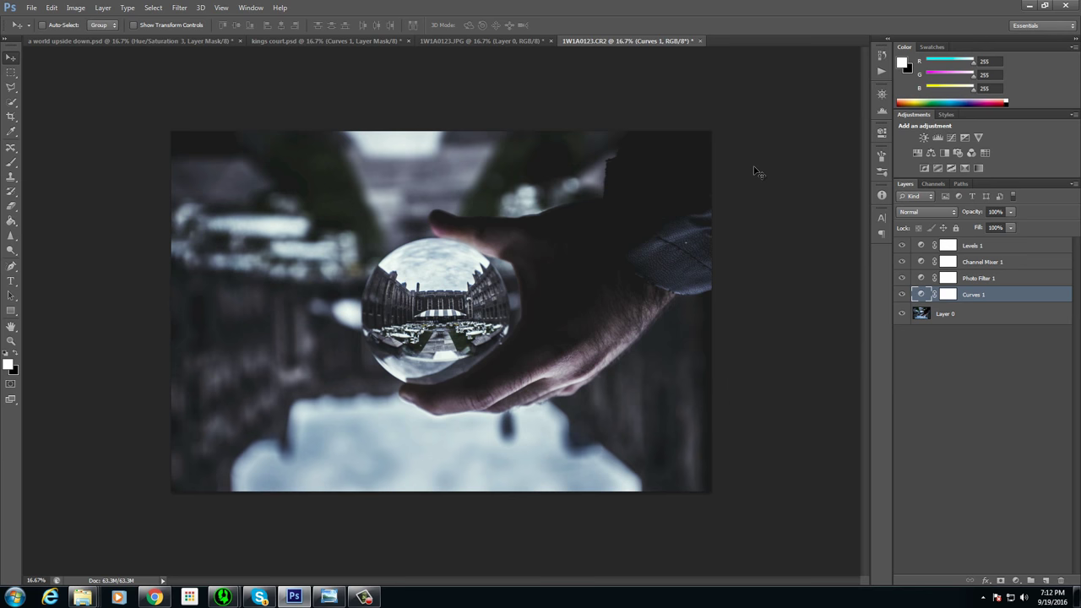